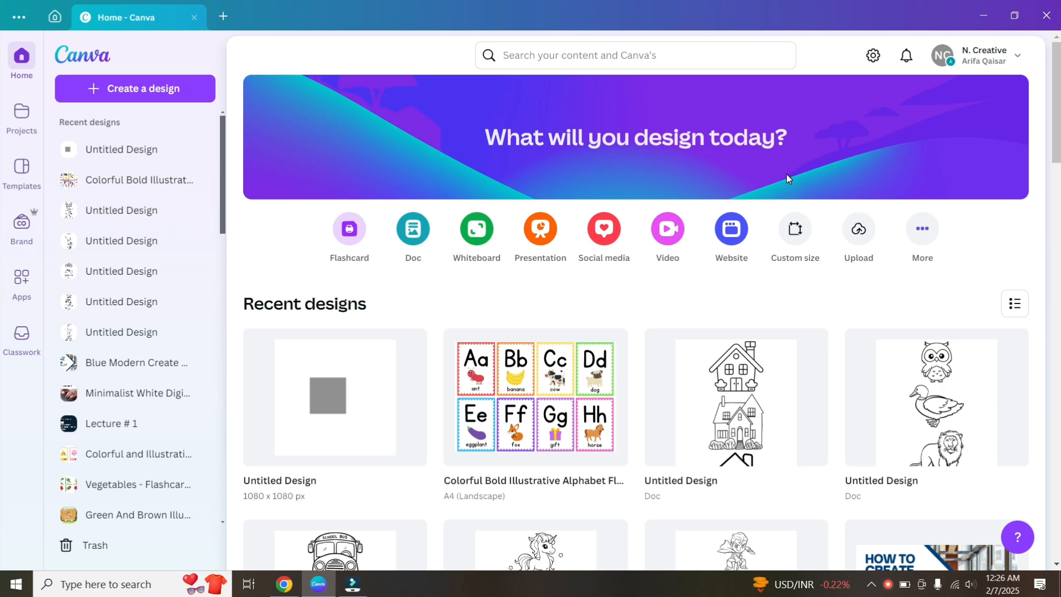
# Look through the recent designs on the home page.
pyautogui.scroll(-6, 787, 174)
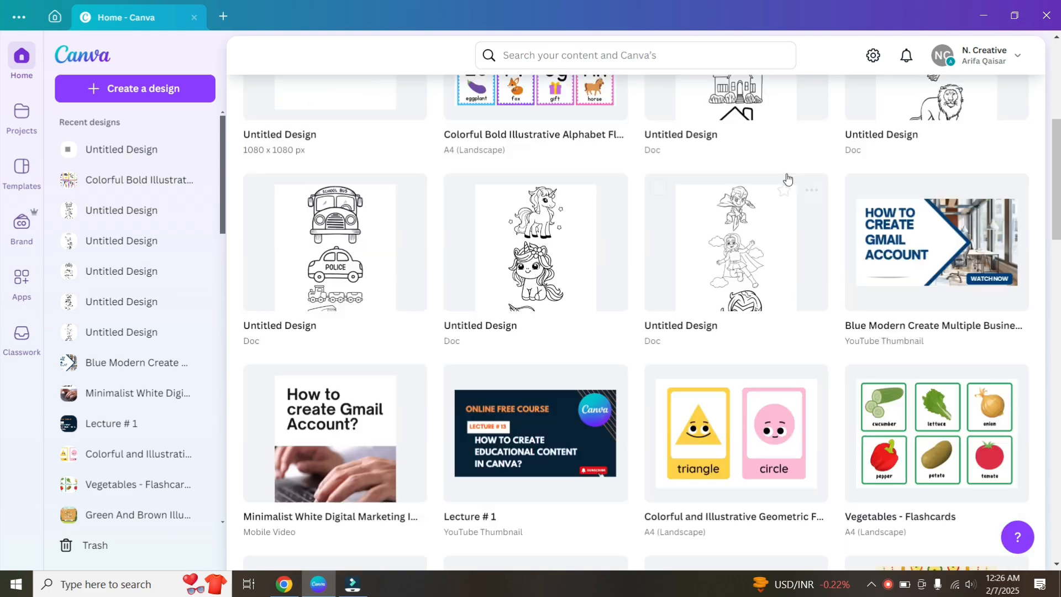
pyautogui.scroll(-6, 787, 174)
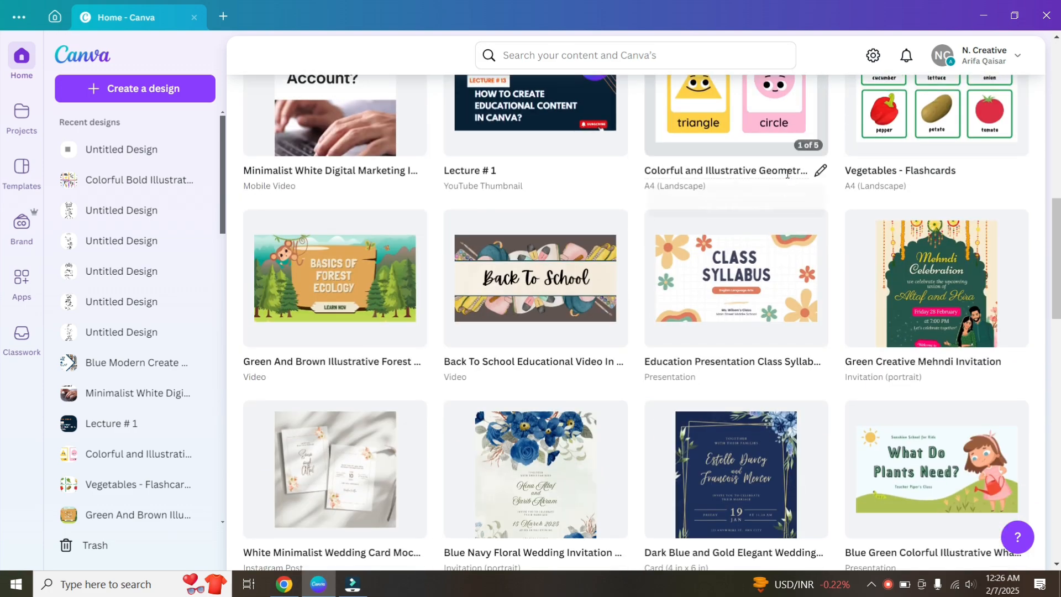
pyautogui.scroll(-13, 787, 174)
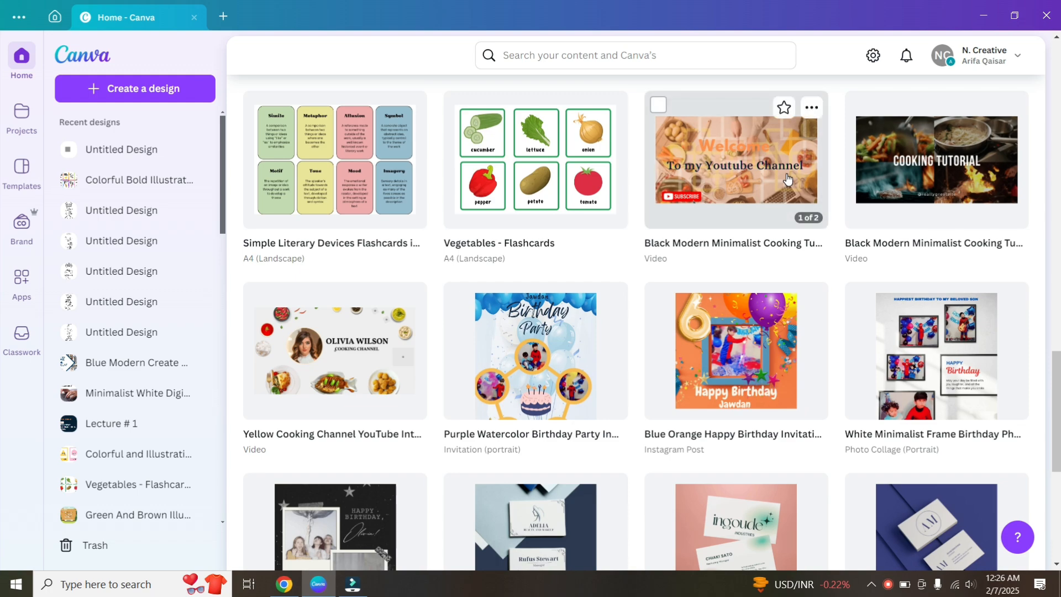
pyautogui.scroll(20, 788, 177)
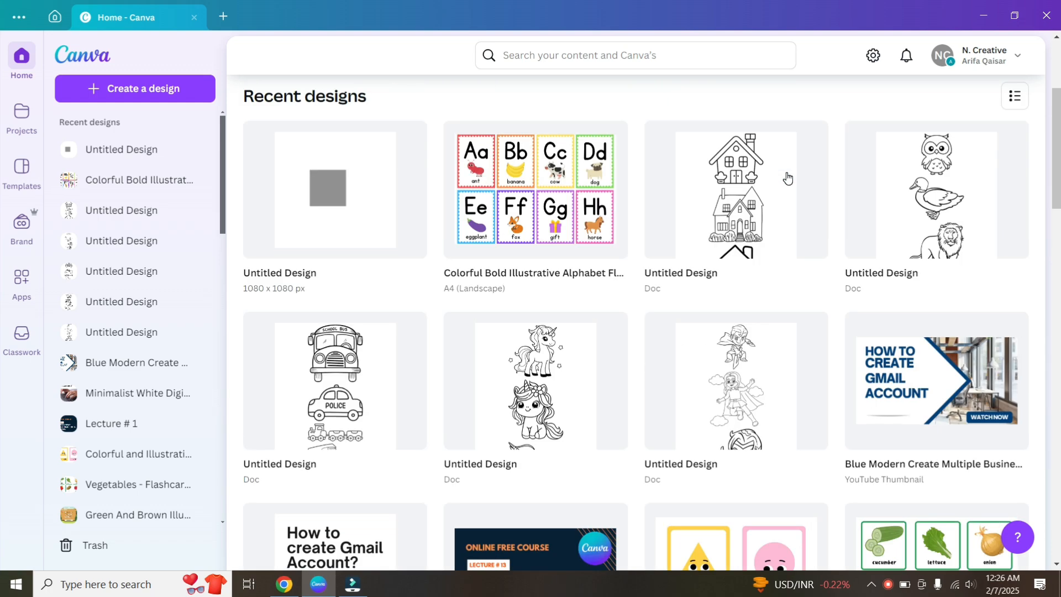
pyautogui.scroll(4, 788, 177)
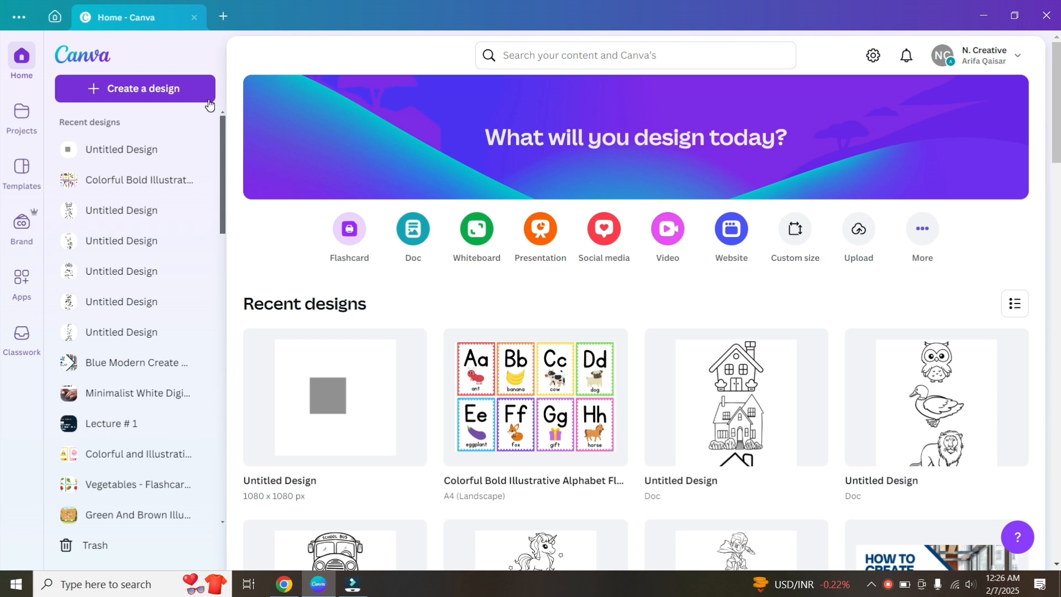
# Check the teams and accounts available in the account options and the search suggestions on the home page.
pyautogui.click(1018, 64)
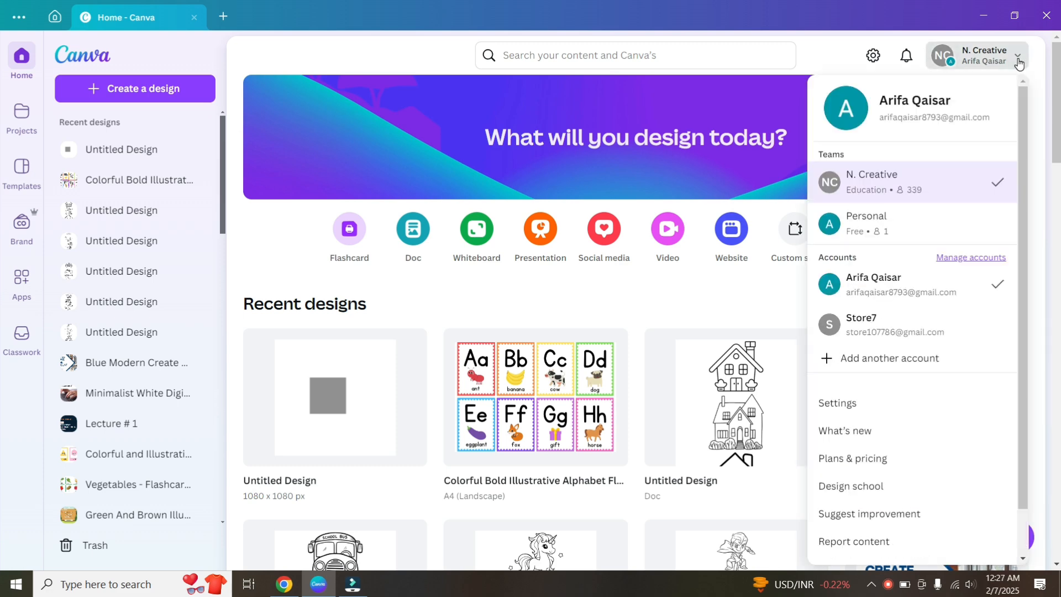
pyautogui.click(1018, 64)
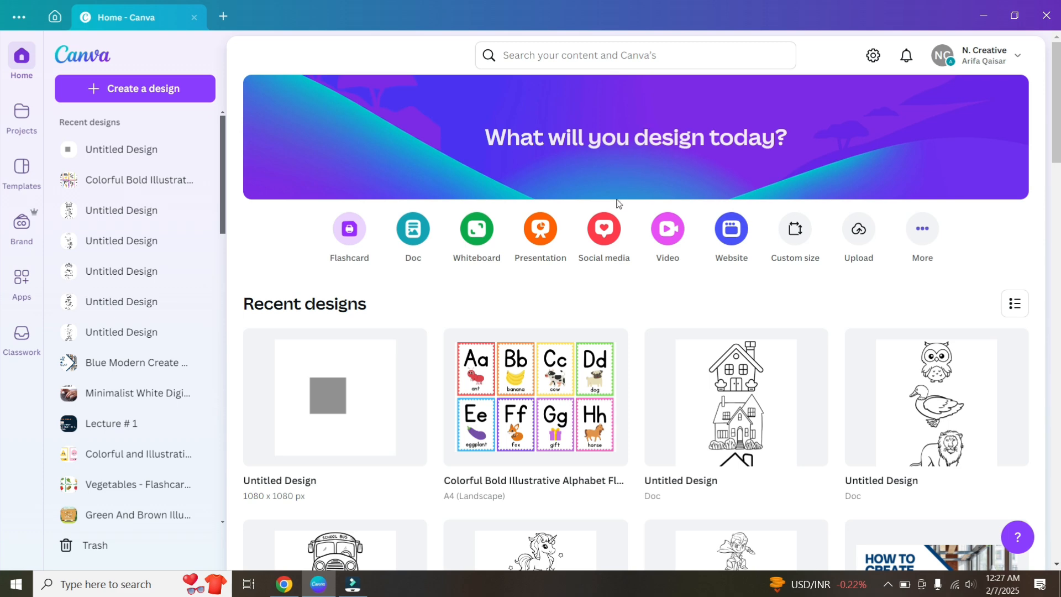
pyautogui.scroll(-2, 612, 293)
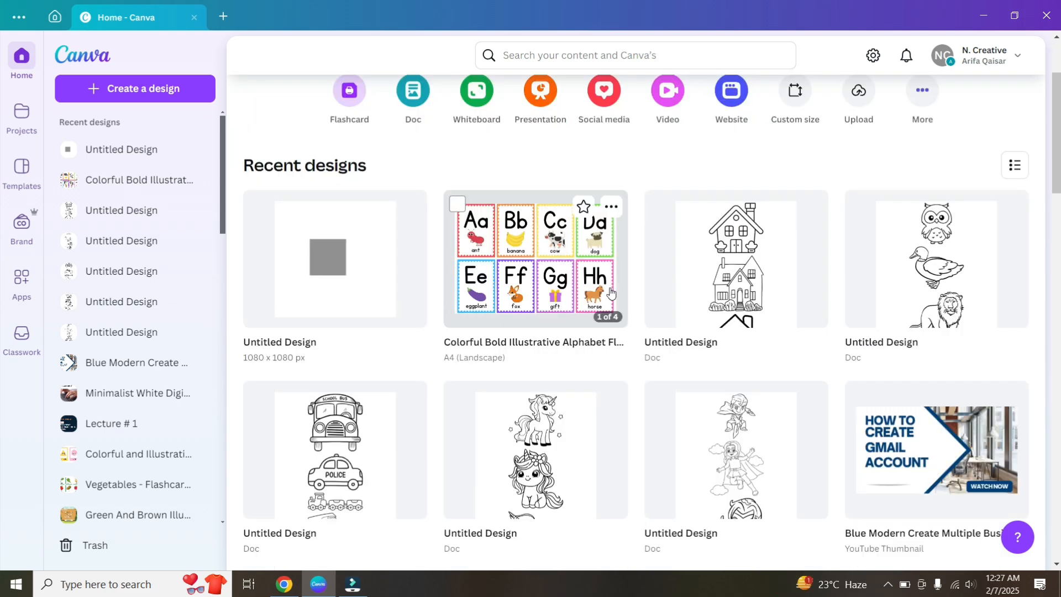
pyautogui.scroll(1, 611, 292)
pyautogui.scroll(1, 610, 292)
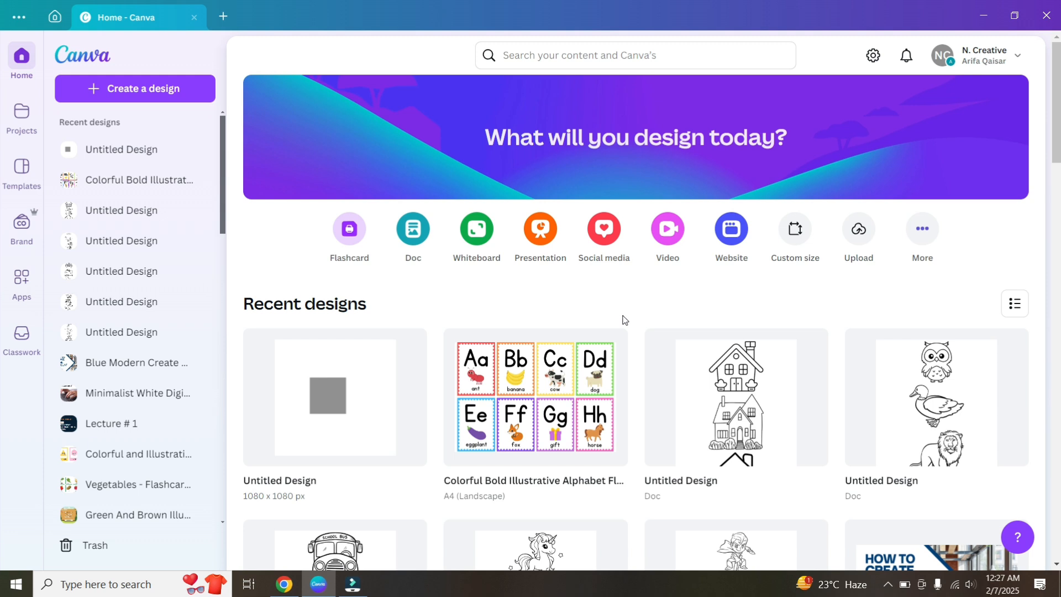
pyautogui.click(511, 58)
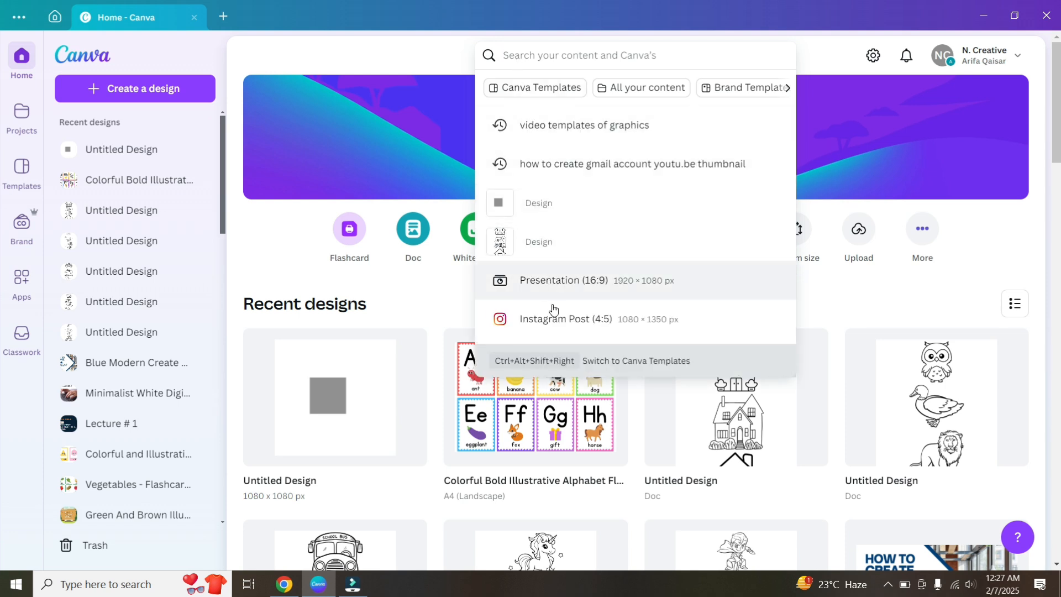
pyautogui.click(366, 58)
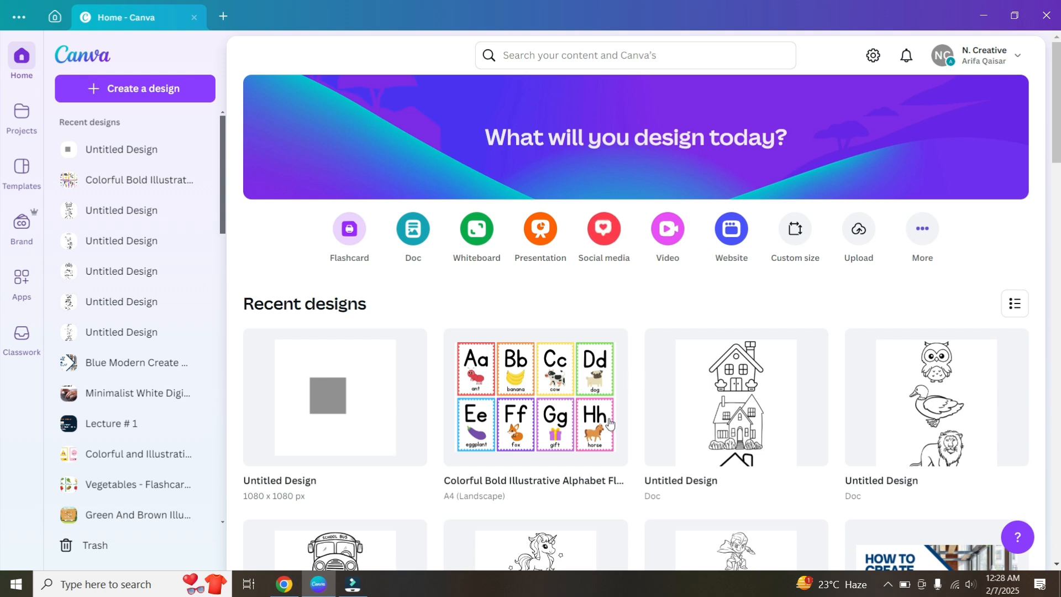
# Open the Projects page and browse through its recent designs.
pyautogui.click(11, 130)
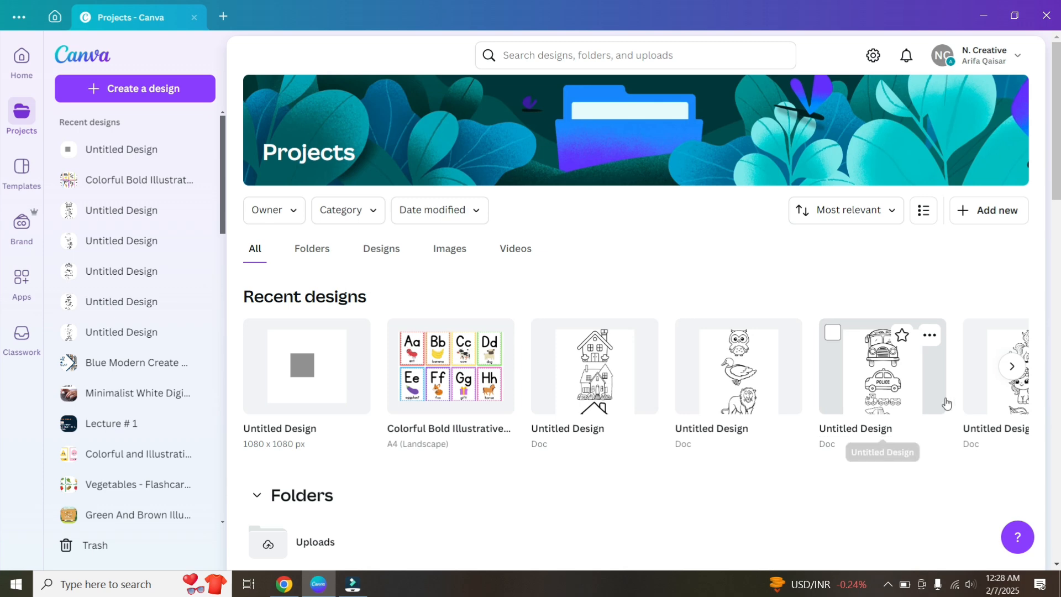
pyautogui.click(1015, 375)
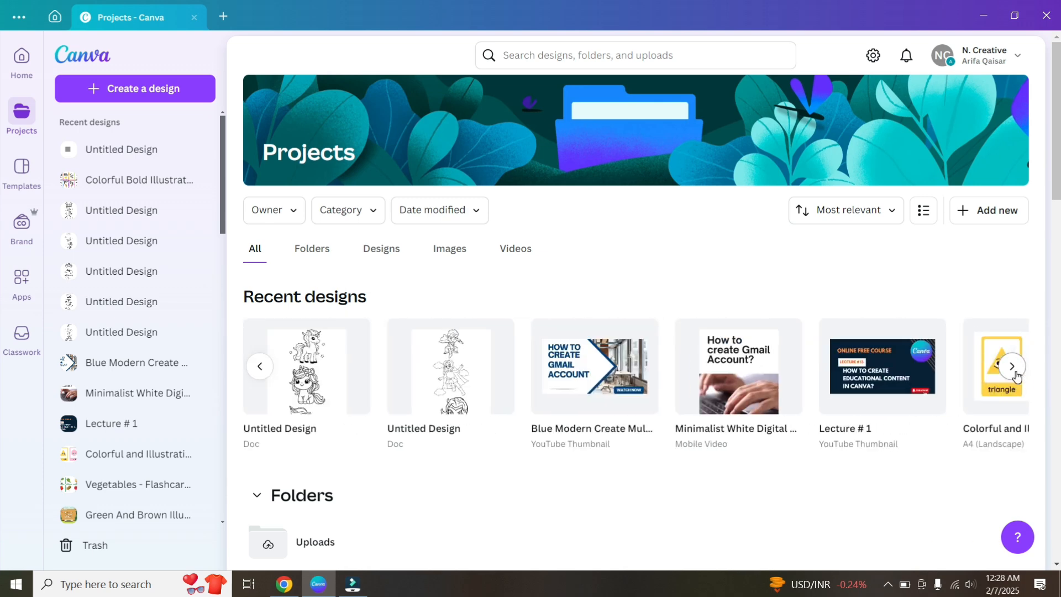
pyautogui.click(1016, 376)
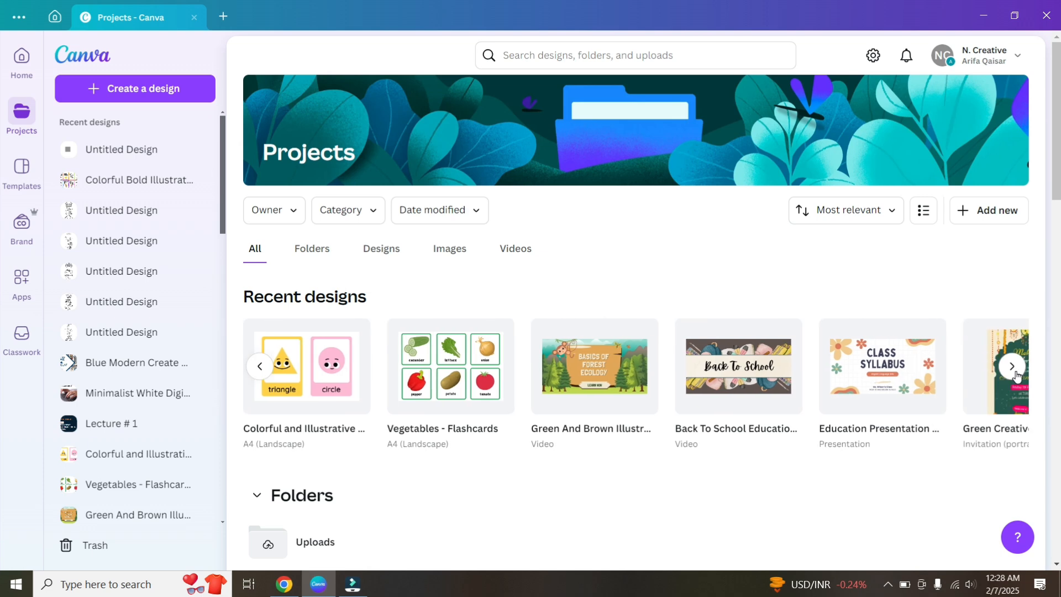
pyautogui.click(1016, 375)
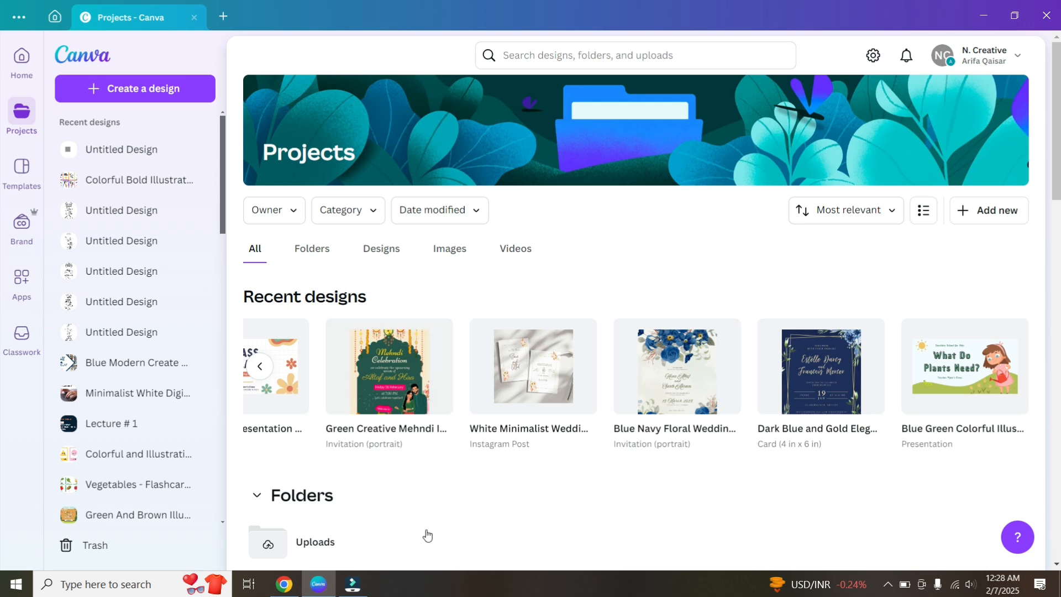
# Open the Business category of the templates and look over its work kits, categories and top picks.
pyautogui.click(29, 181)
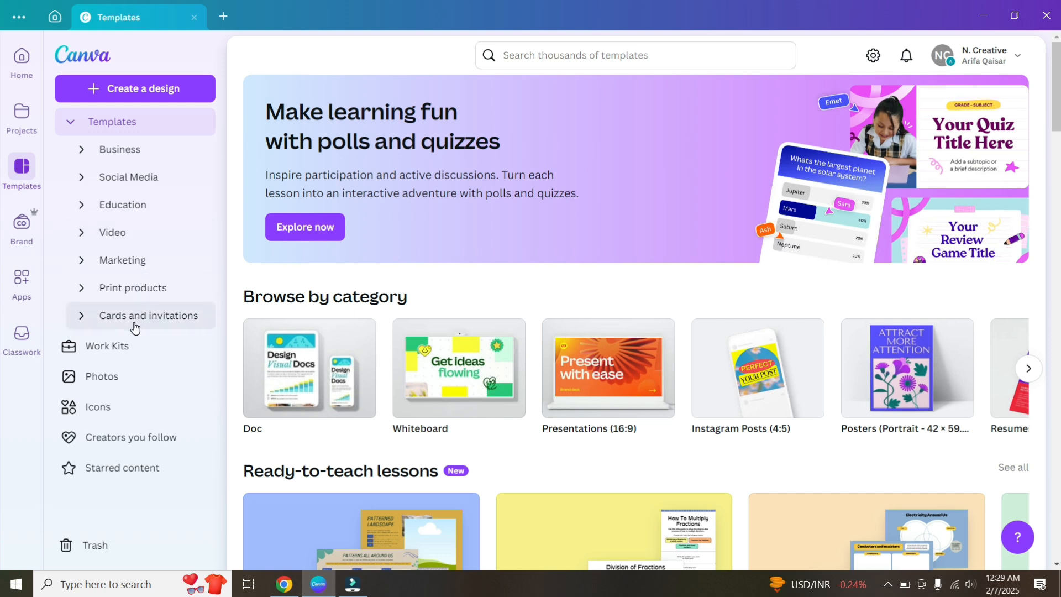
pyautogui.click(109, 154)
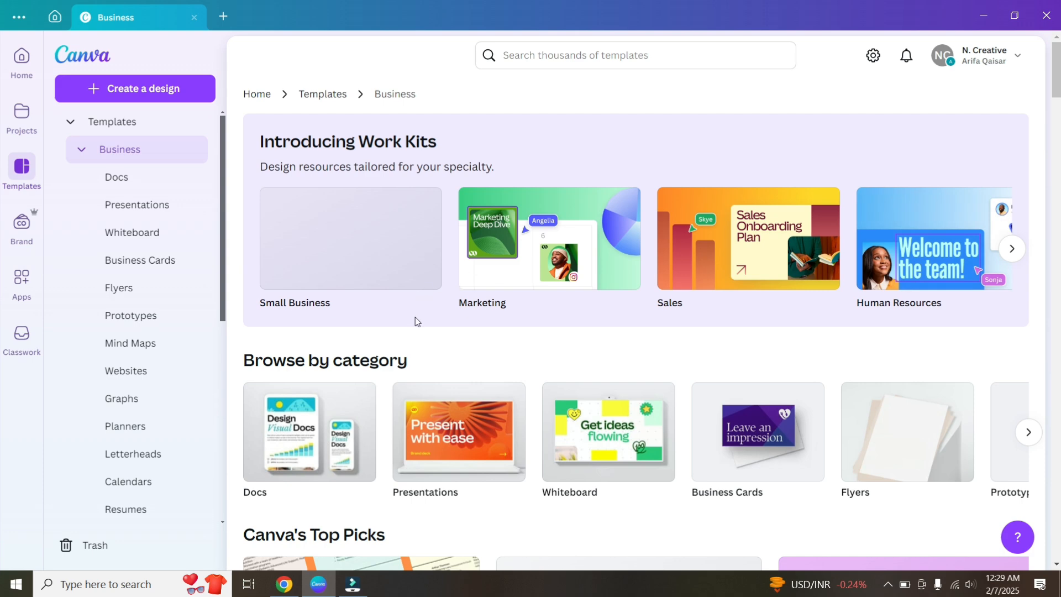
pyautogui.scroll(-3, 766, 352)
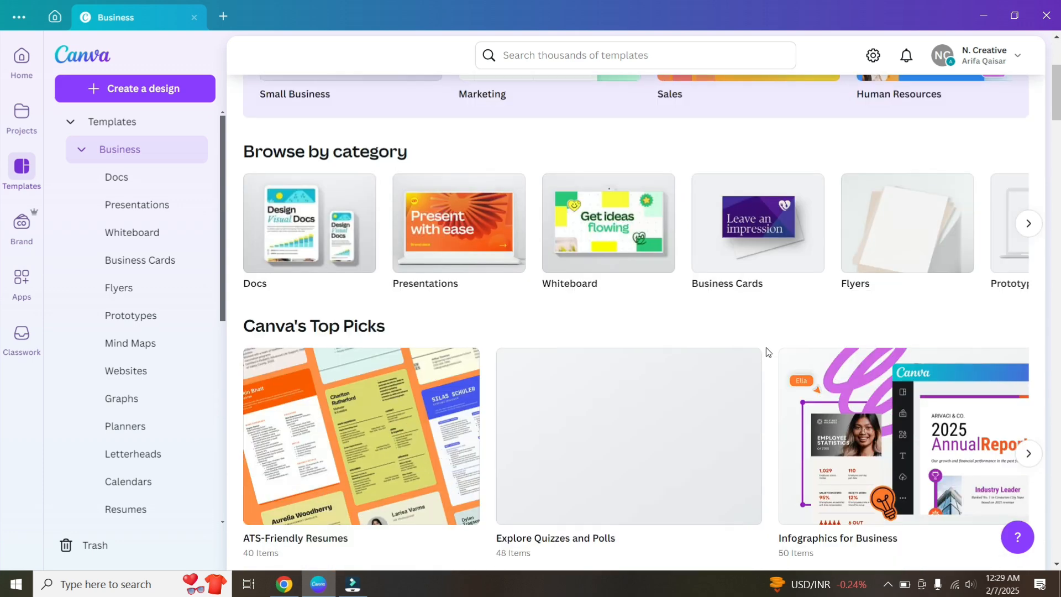
pyautogui.scroll(-3, 766, 352)
# Browse the Docs templates in the Business category.
pyautogui.click(167, 182)
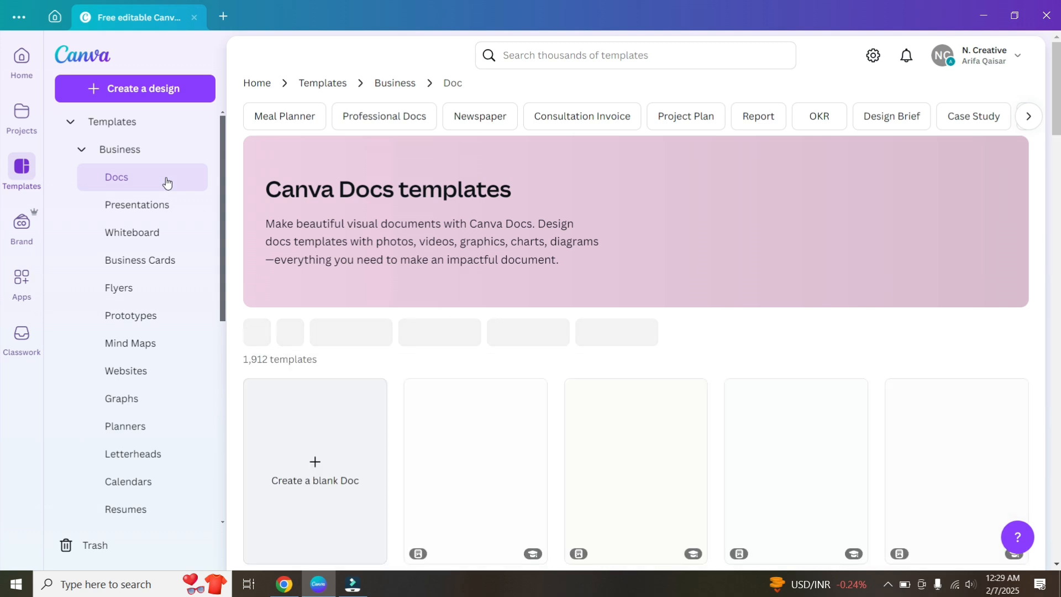
pyautogui.scroll(-4, 665, 343)
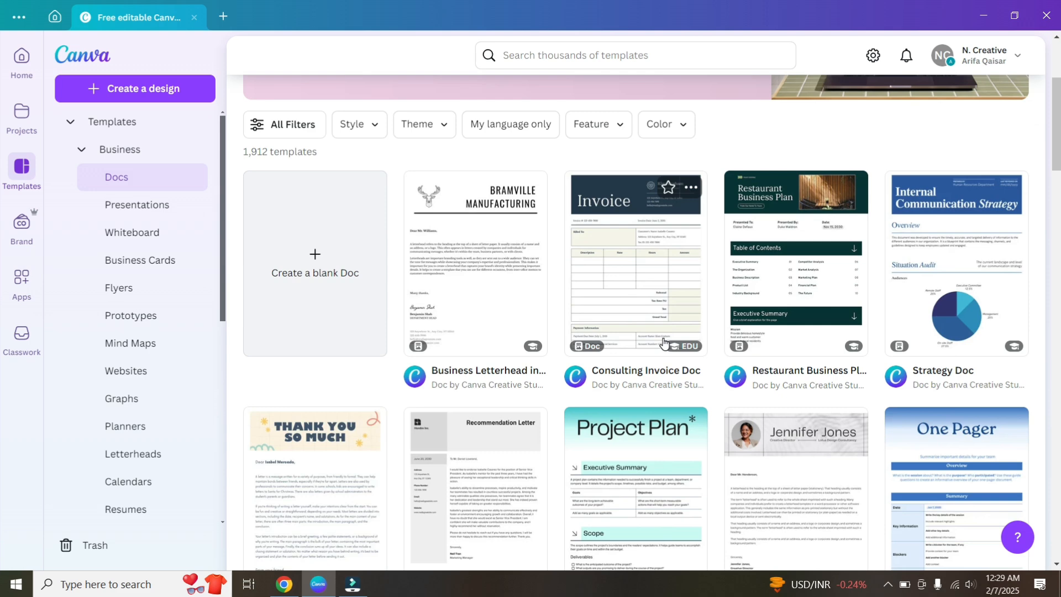
pyautogui.scroll(-4, 665, 343)
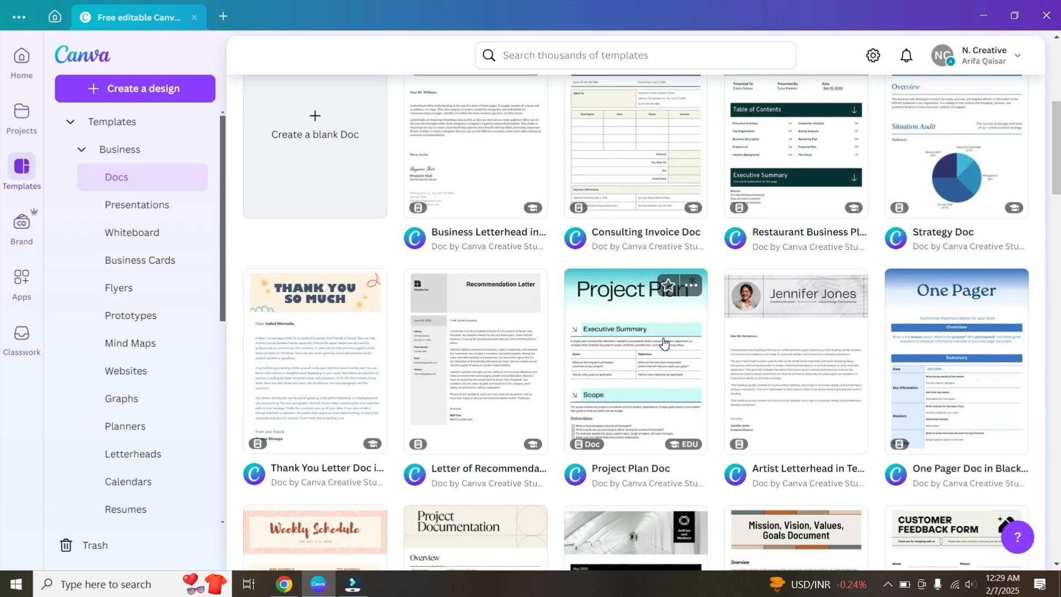
pyautogui.scroll(-1, 665, 342)
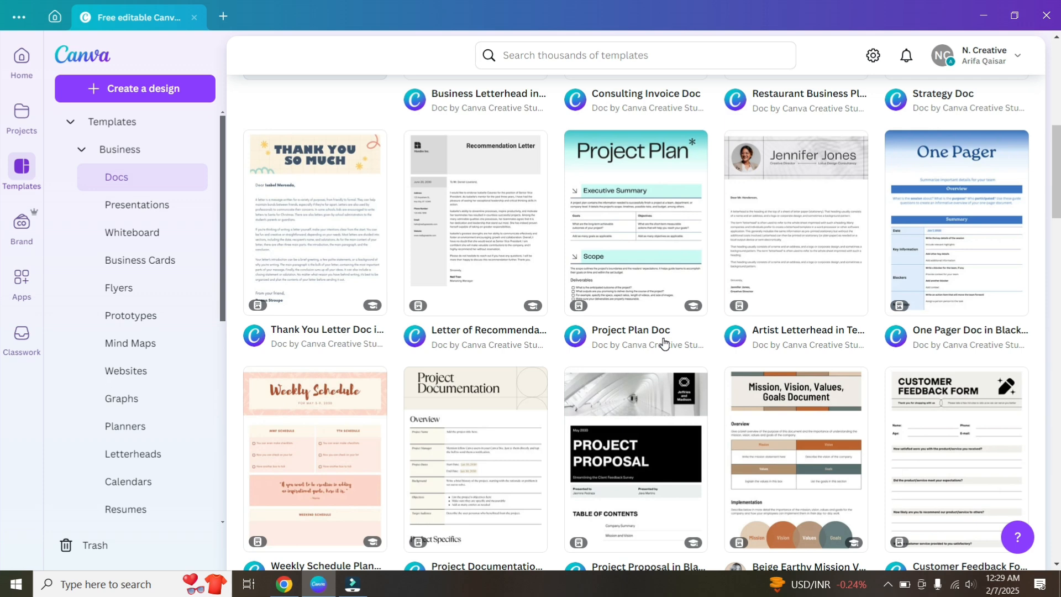
pyautogui.scroll(-3, 665, 343)
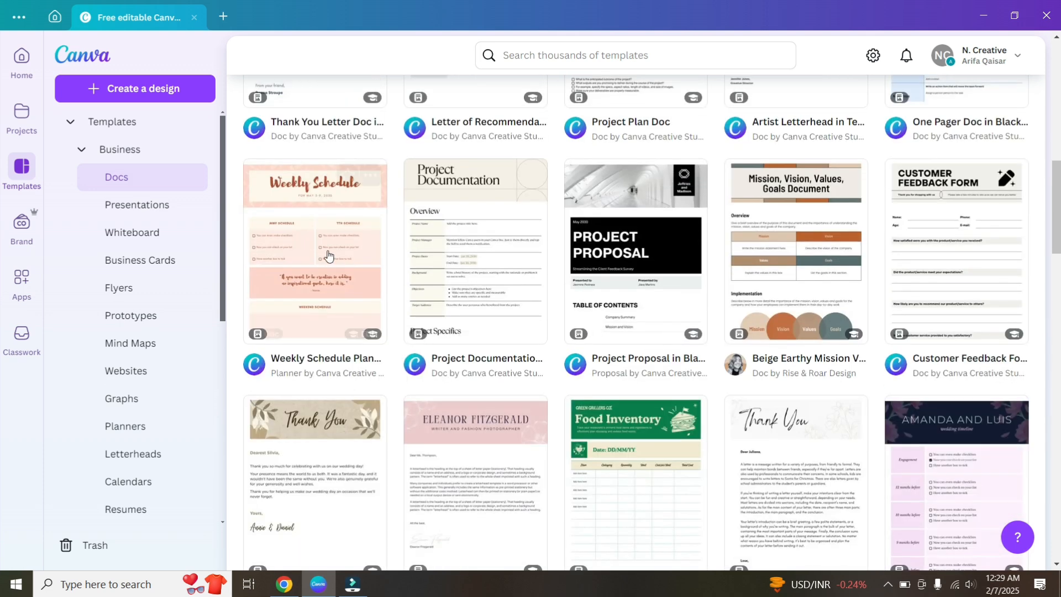
# View the Presentations and Whiteboard templates in the Business category.
pyautogui.click(159, 214)
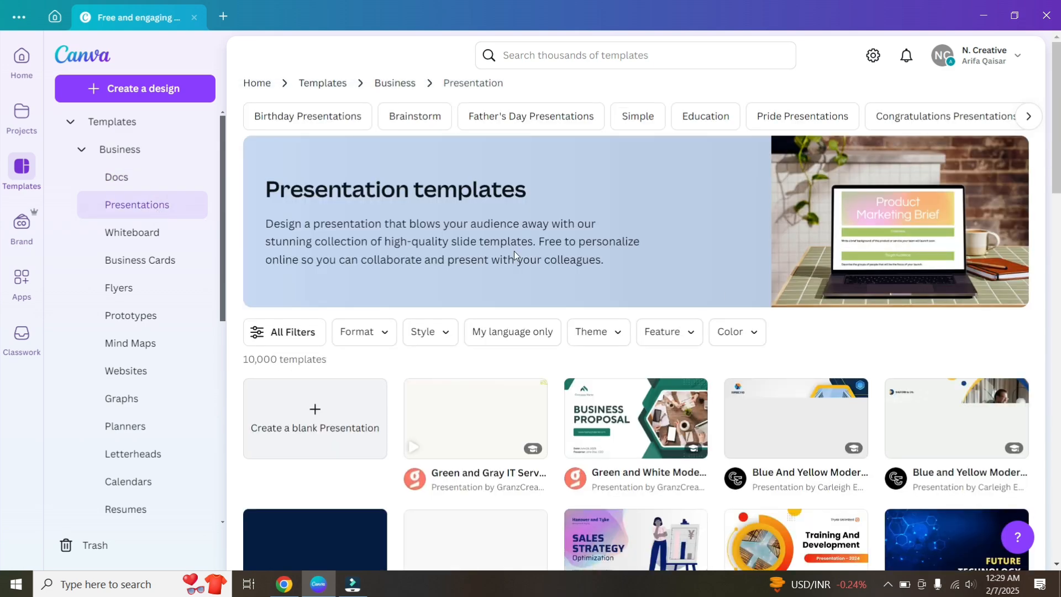
pyautogui.scroll(-3, 843, 352)
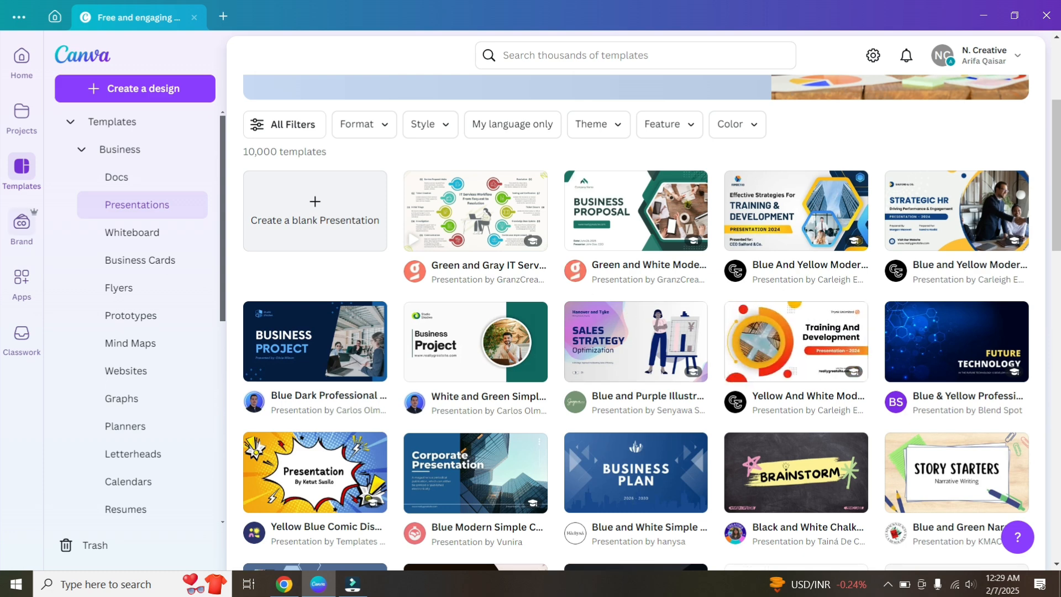
pyautogui.click(131, 233)
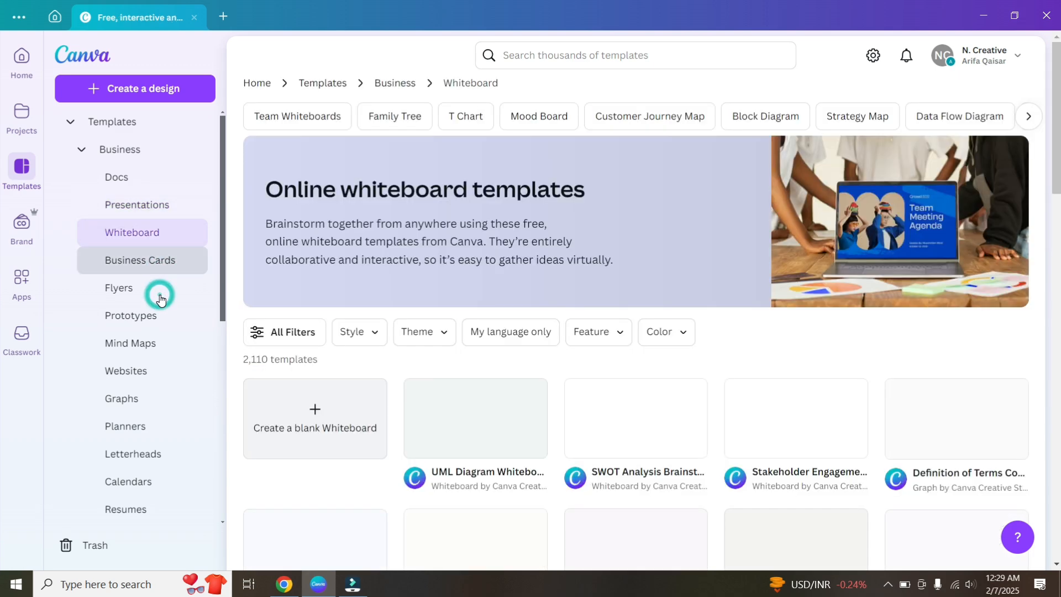
# Browse the Flyers templates in the Business category and check the remaining template categories.
pyautogui.click(159, 299)
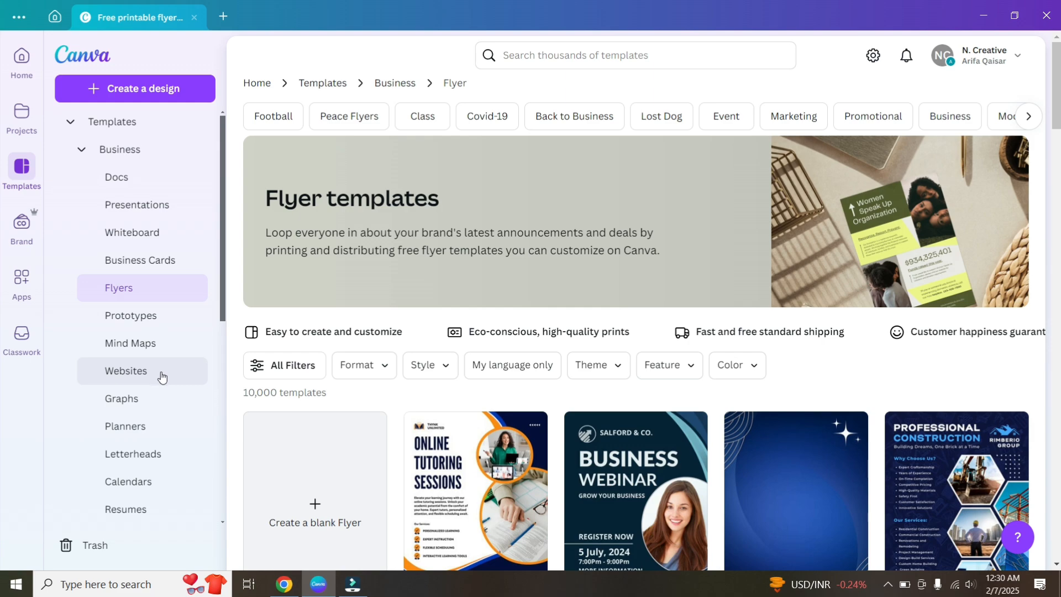
pyautogui.scroll(-4, 390, 395)
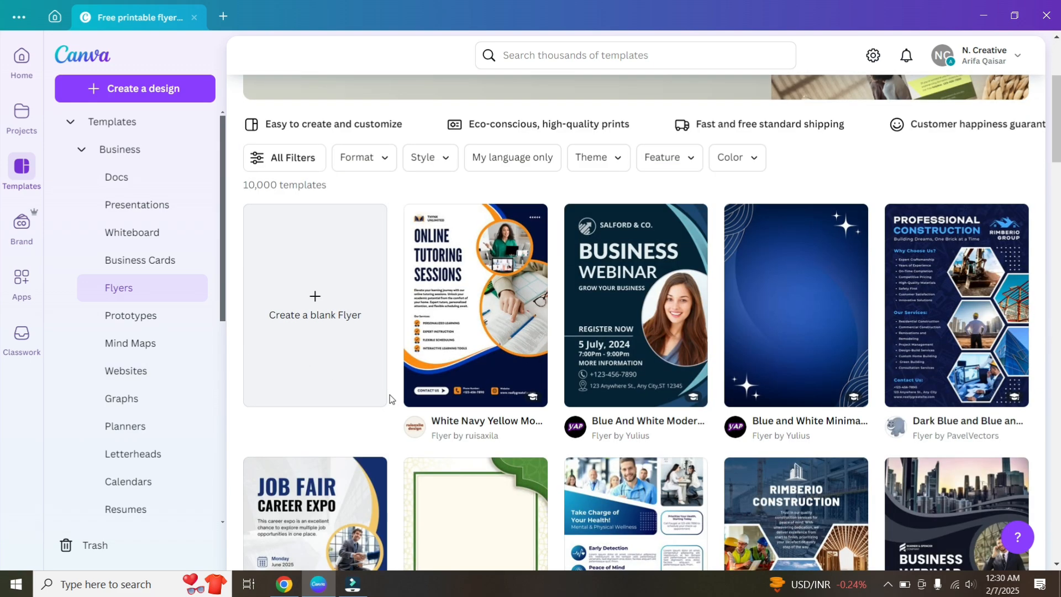
pyautogui.scroll(-8, 390, 394)
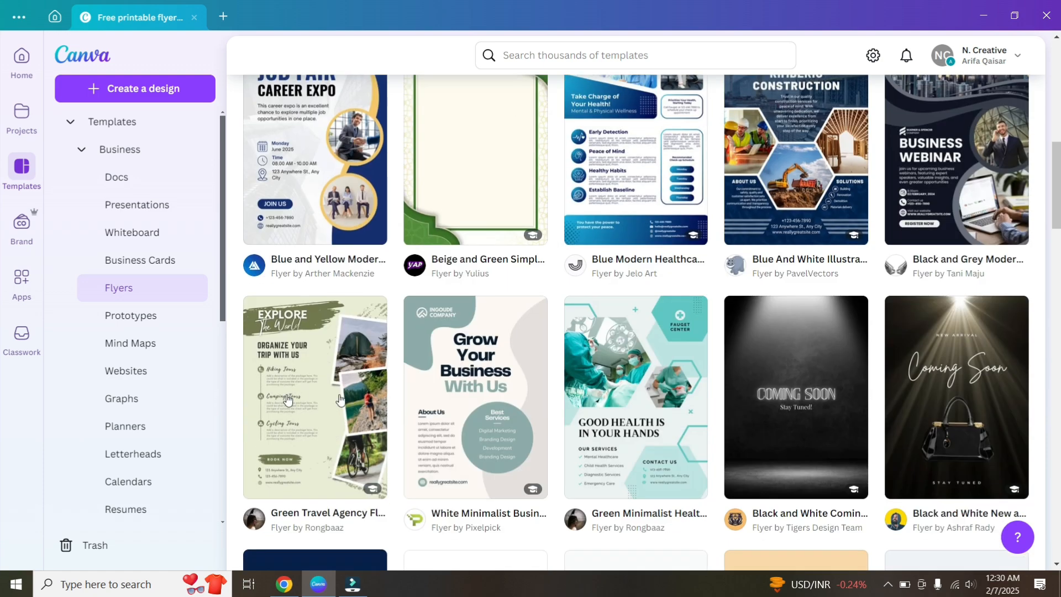
pyautogui.moveTo(221, 259); pyautogui.dragTo(230, 493)
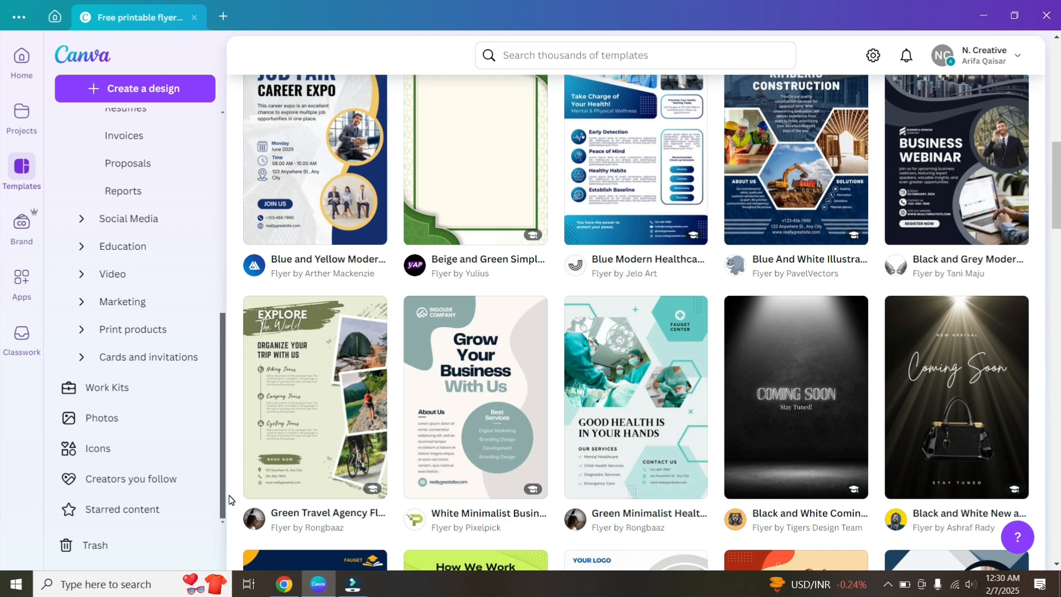
pyautogui.moveTo(231, 433); pyautogui.dragTo(227, 152)
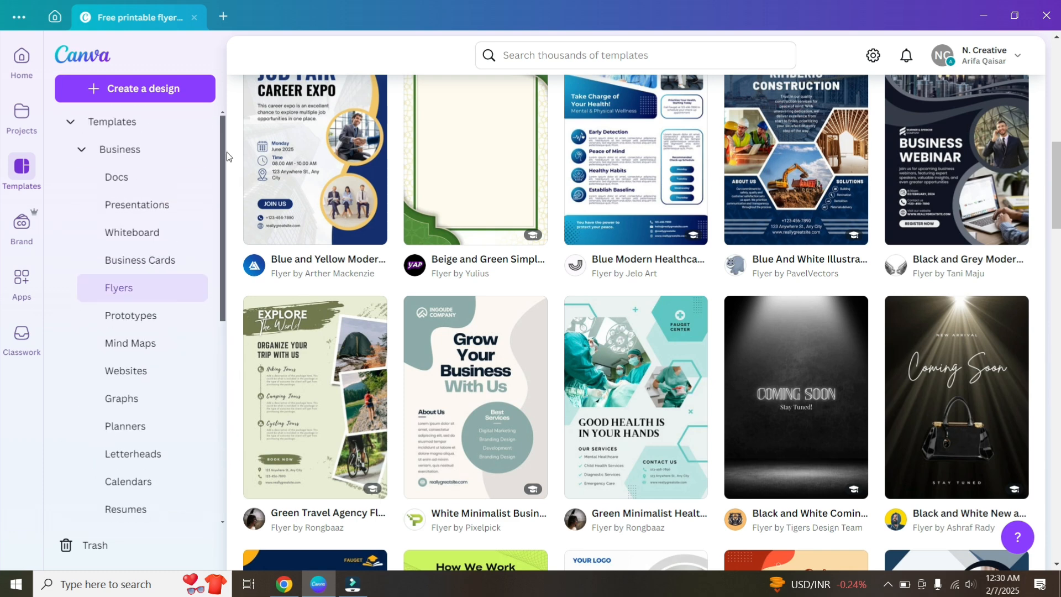
# Start creating a new design and browse the suggested design formats.
pyautogui.click(112, 92)
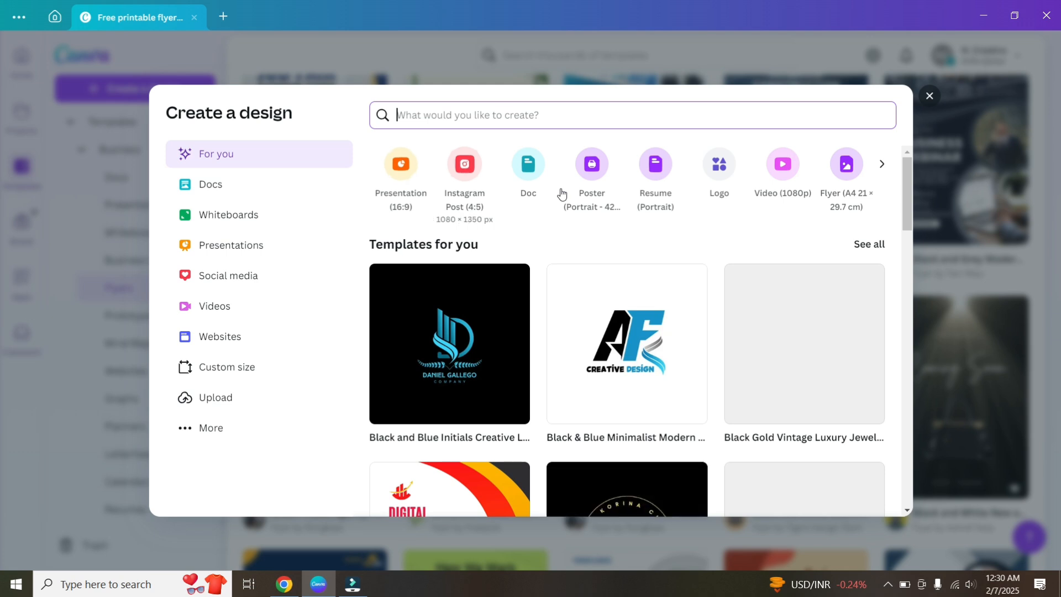
pyautogui.click(882, 164)
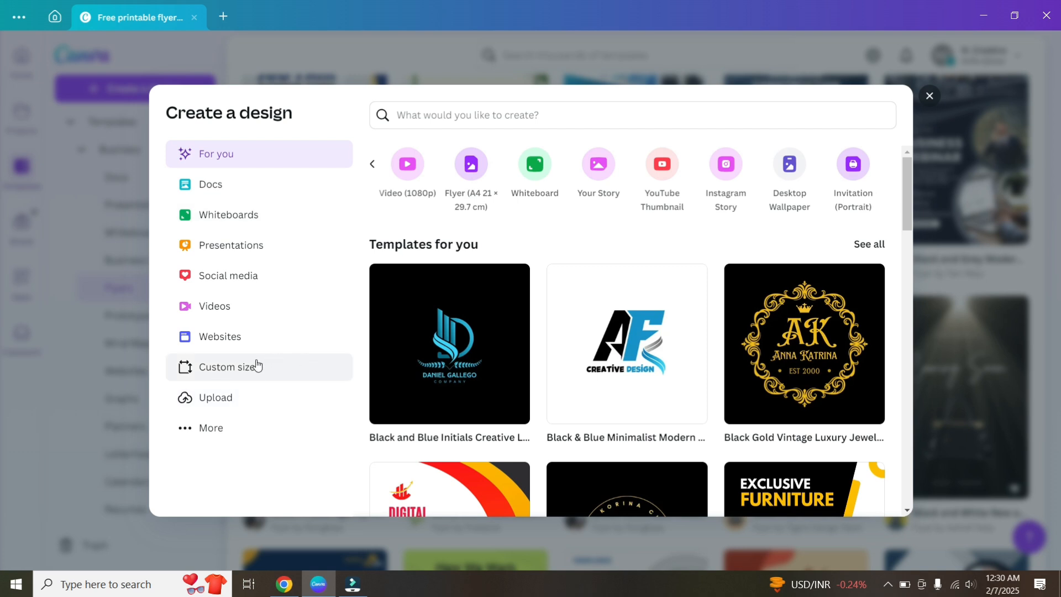
# Set up a custom size of 1080 × 1080 px and check which units are available.
pyautogui.click(239, 370)
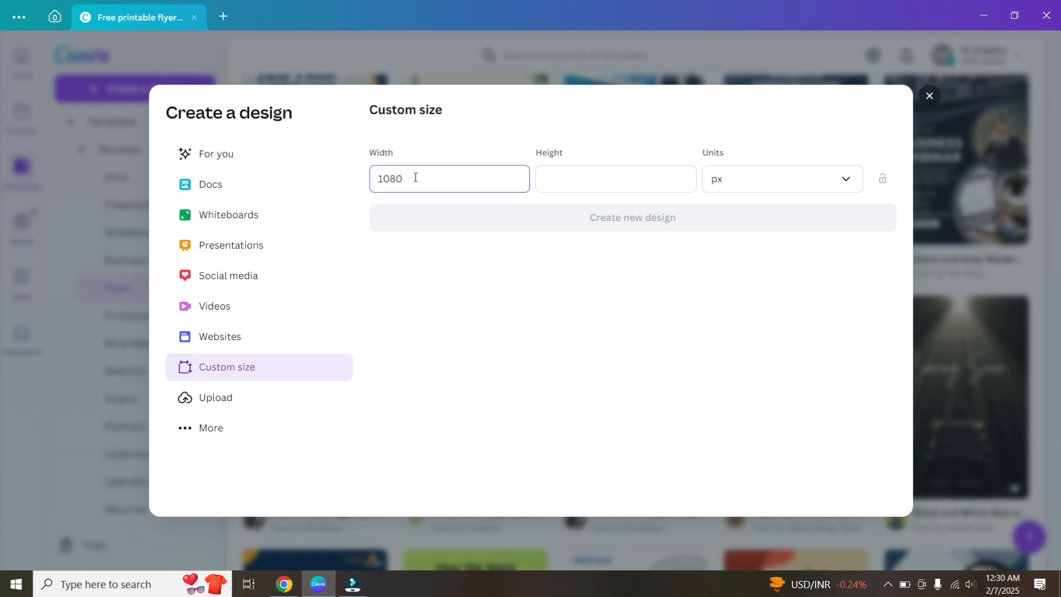
pyautogui.click(589, 176)
pyautogui.write('1')
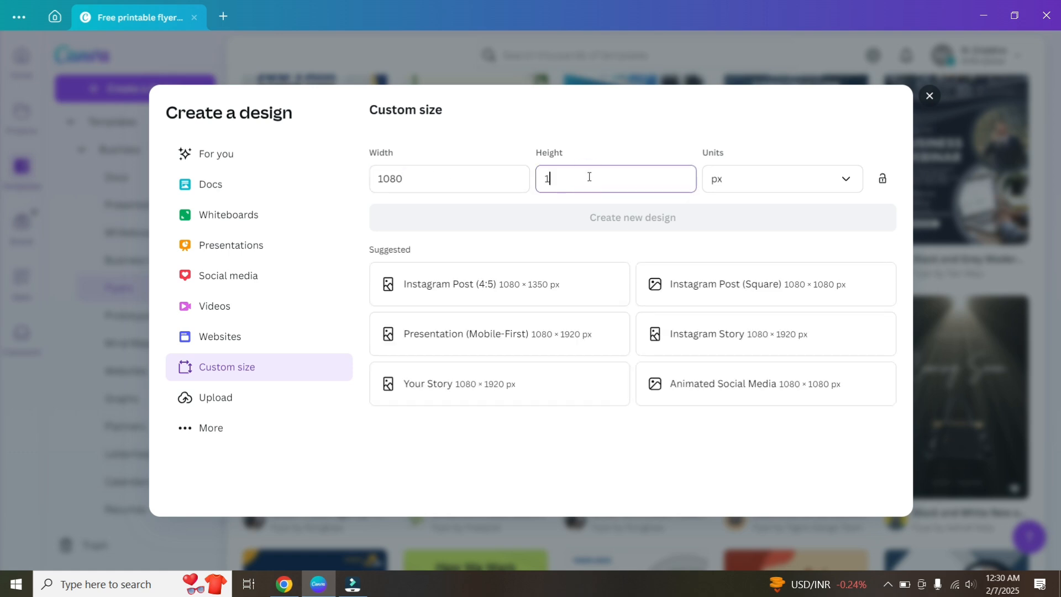
pyautogui.write('080')
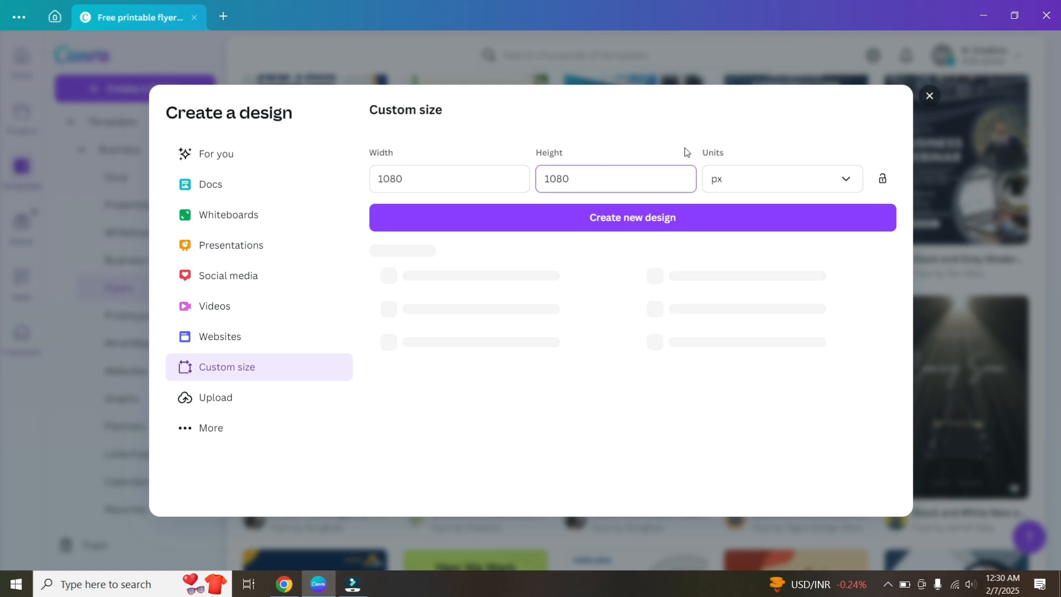
pyautogui.click(849, 185)
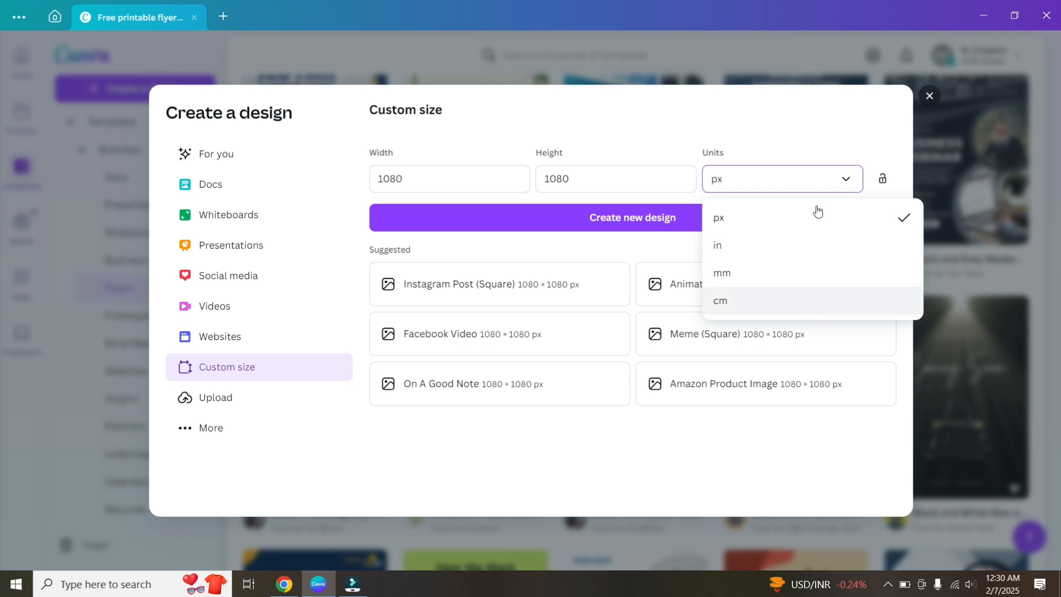
pyautogui.click(846, 180)
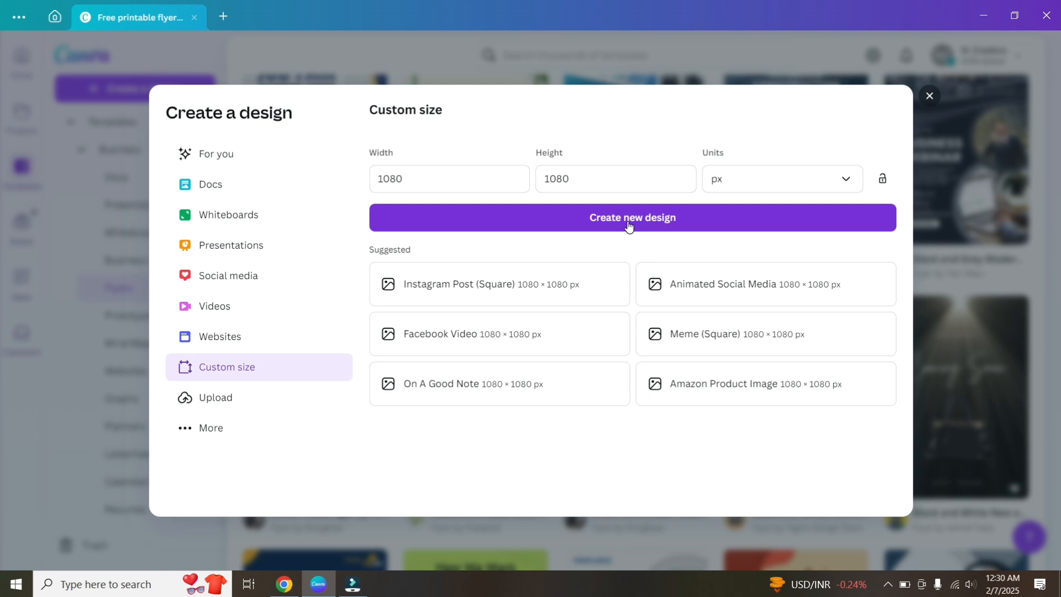
# Create a blank Instagram Post (4:5) design from the suggested formats and clear the templates from view.
pyautogui.click(223, 158)
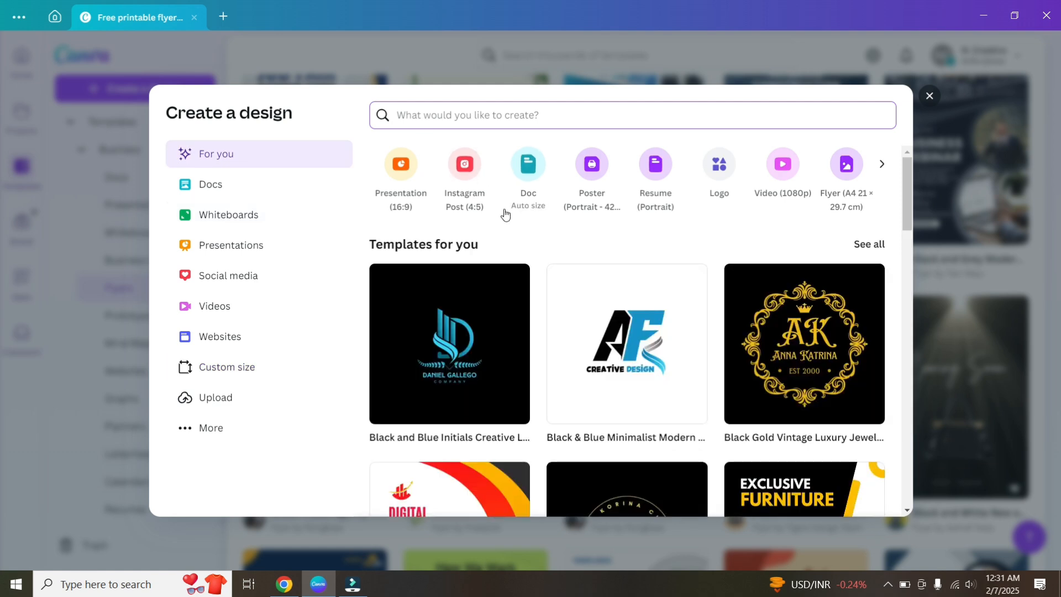
pyautogui.click(464, 175)
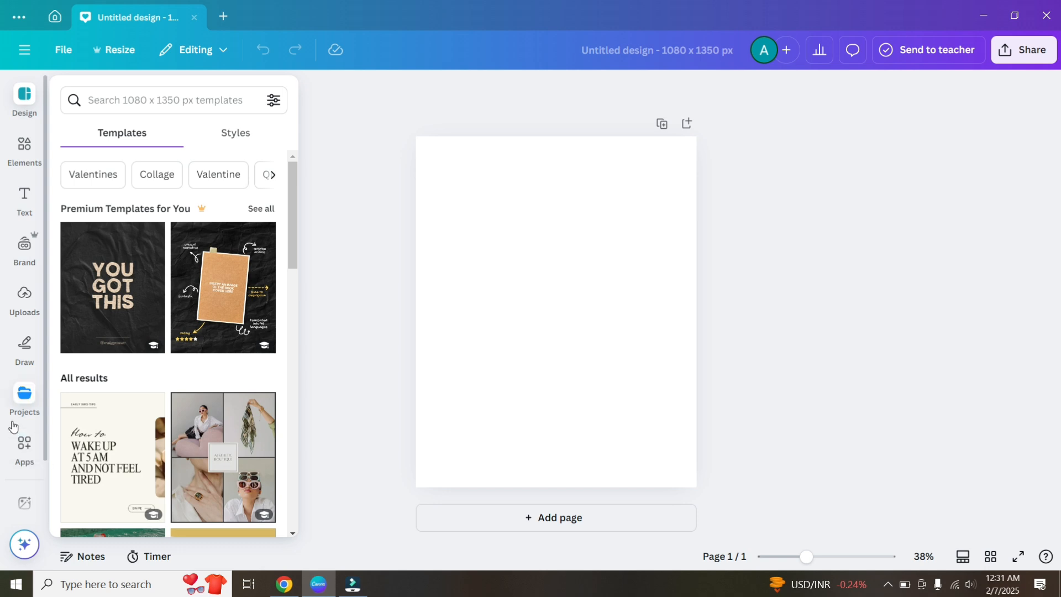
pyautogui.click(359, 187)
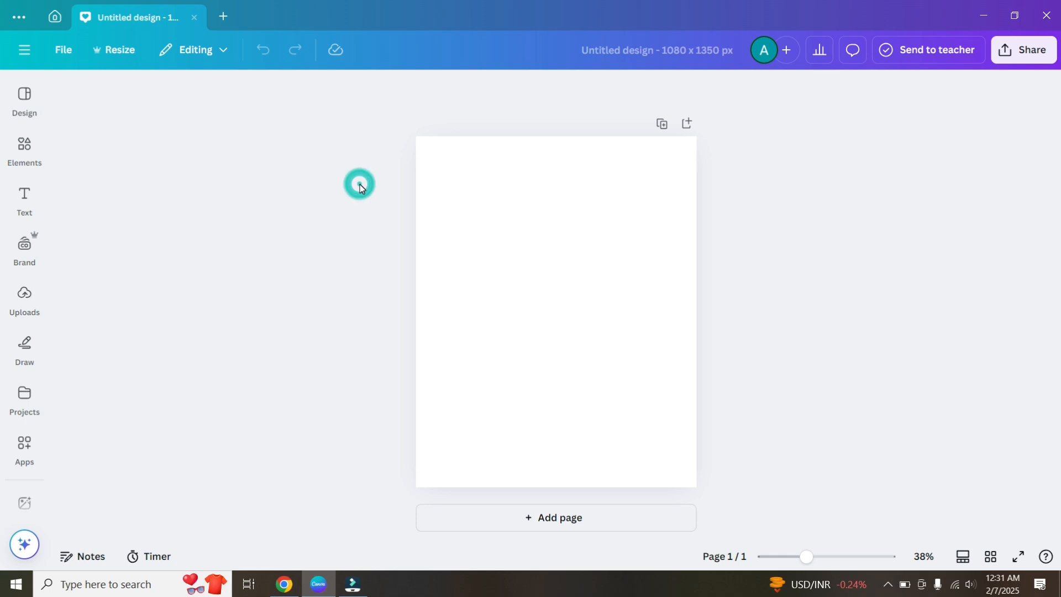
# Browse the editor's element library, from shapes and graphics down to videos, audio and charts.
pyautogui.click(32, 163)
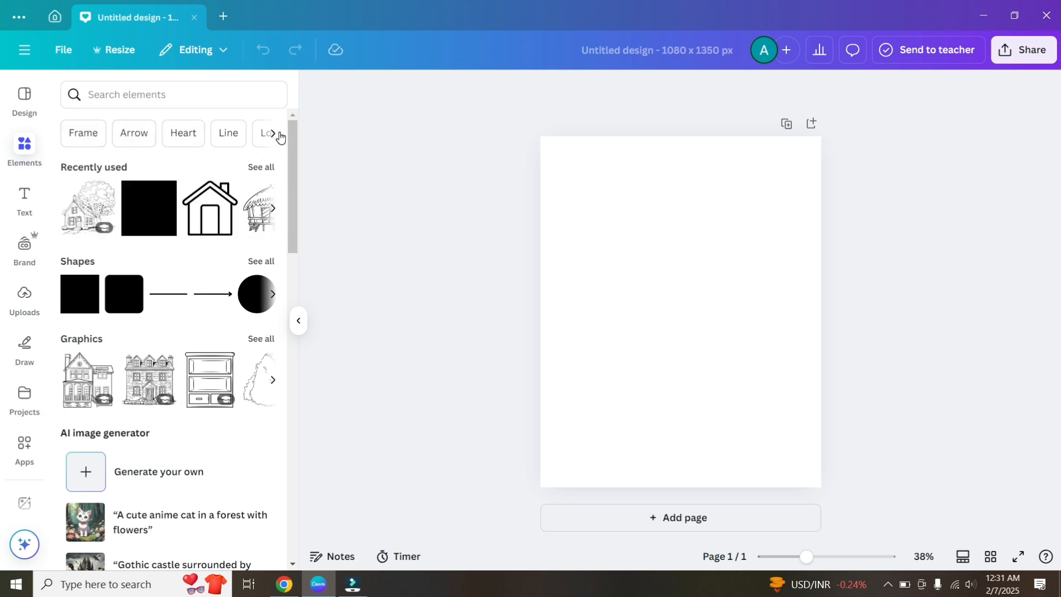
pyautogui.scroll(-12, 217, 239)
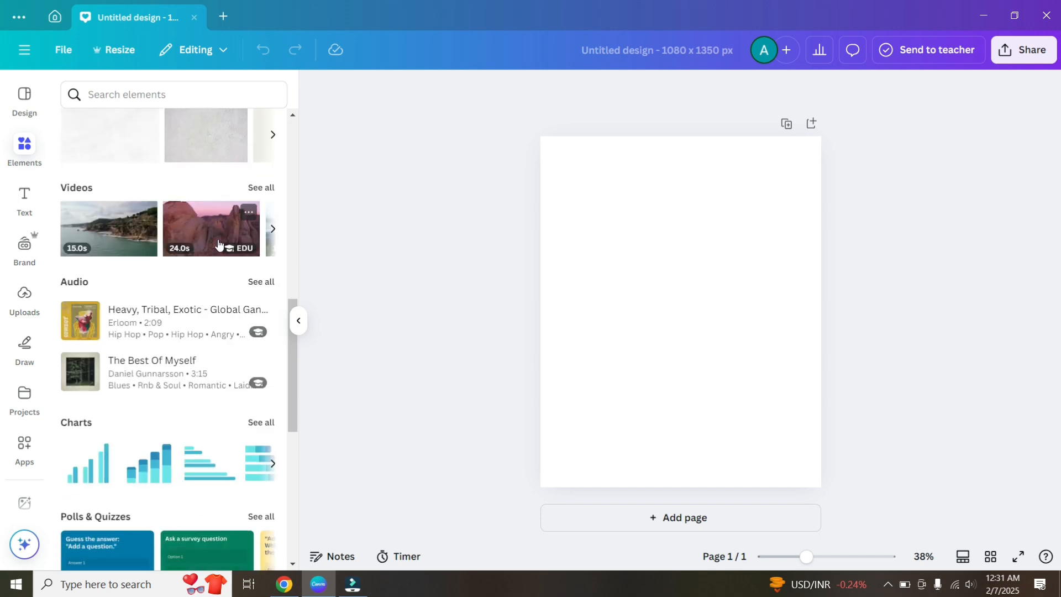
pyautogui.scroll(4, 219, 243)
# View the text styles and the brand kit, and check which other editor tools are offered.
pyautogui.click(25, 199)
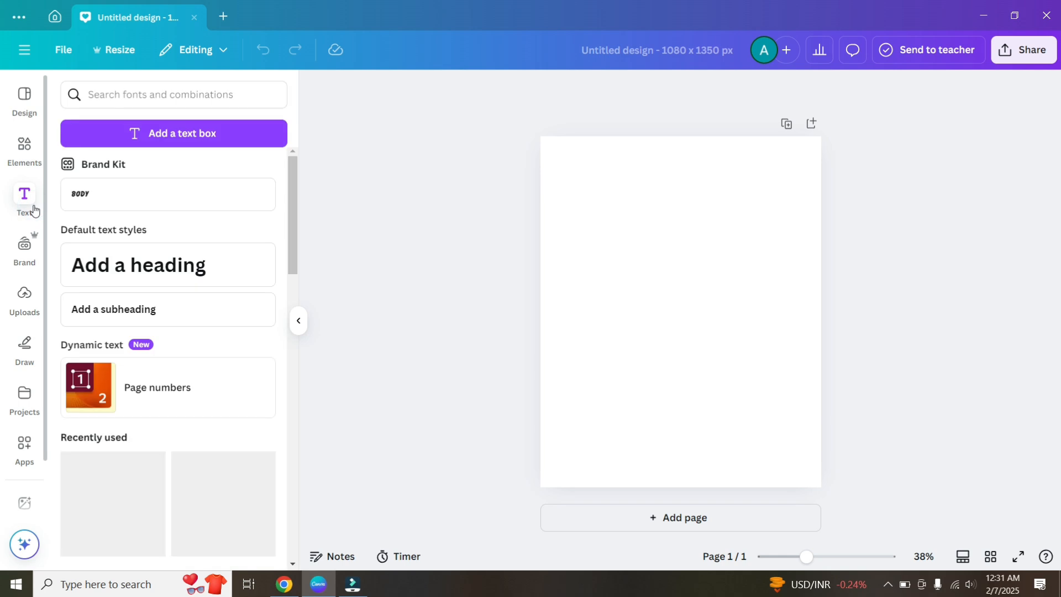
pyautogui.click(30, 255)
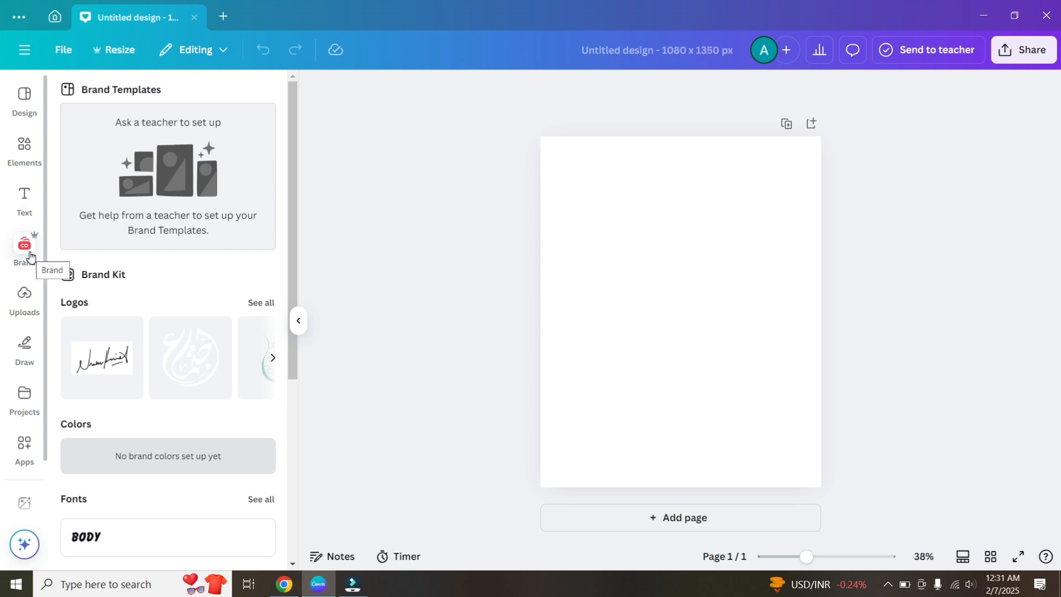
pyautogui.scroll(-2, 30, 257)
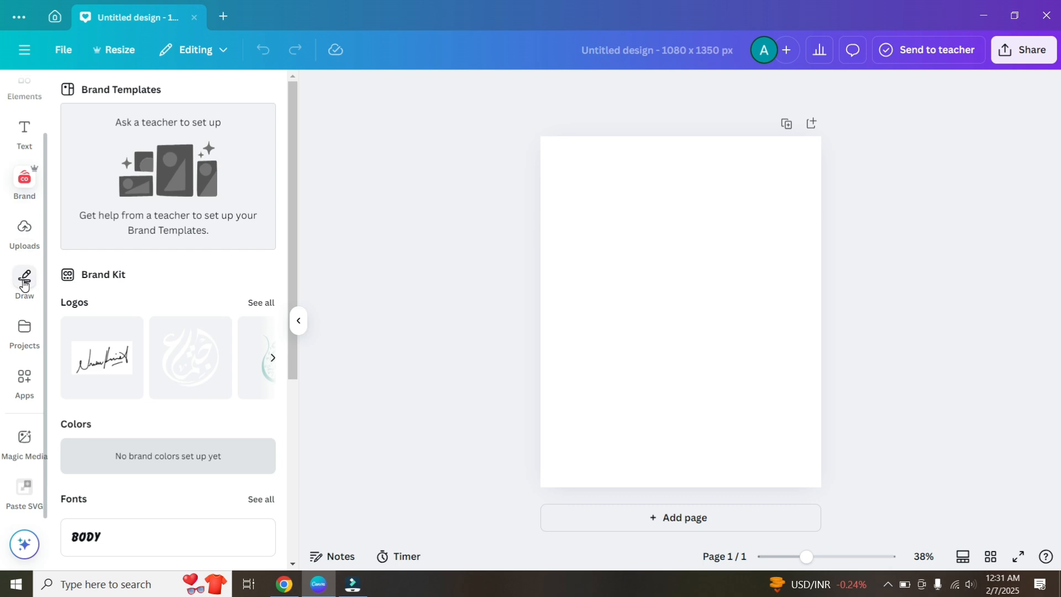
pyautogui.scroll(2, 23, 286)
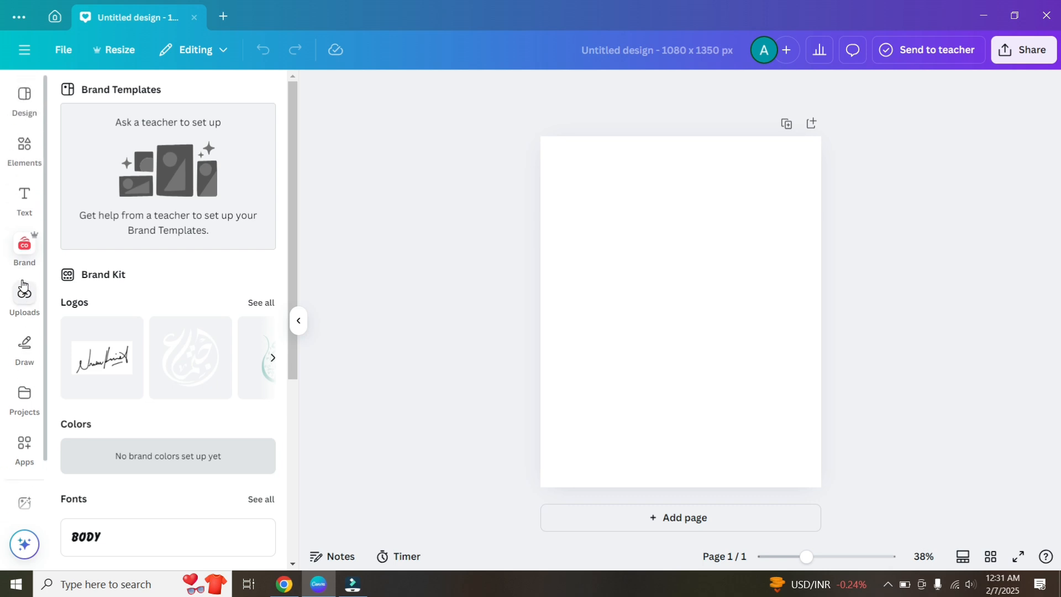
# Look over the uploaded images and upload options, then collapse the view to show only the canvas.
pyautogui.click(26, 297)
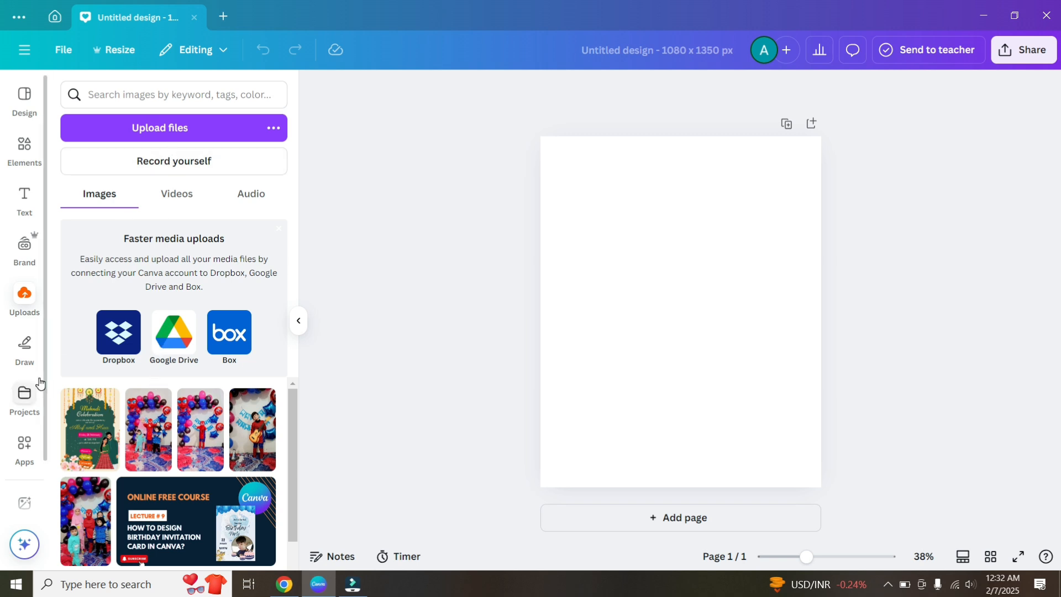
pyautogui.scroll(-2, 40, 381)
pyautogui.scroll(2, 40, 381)
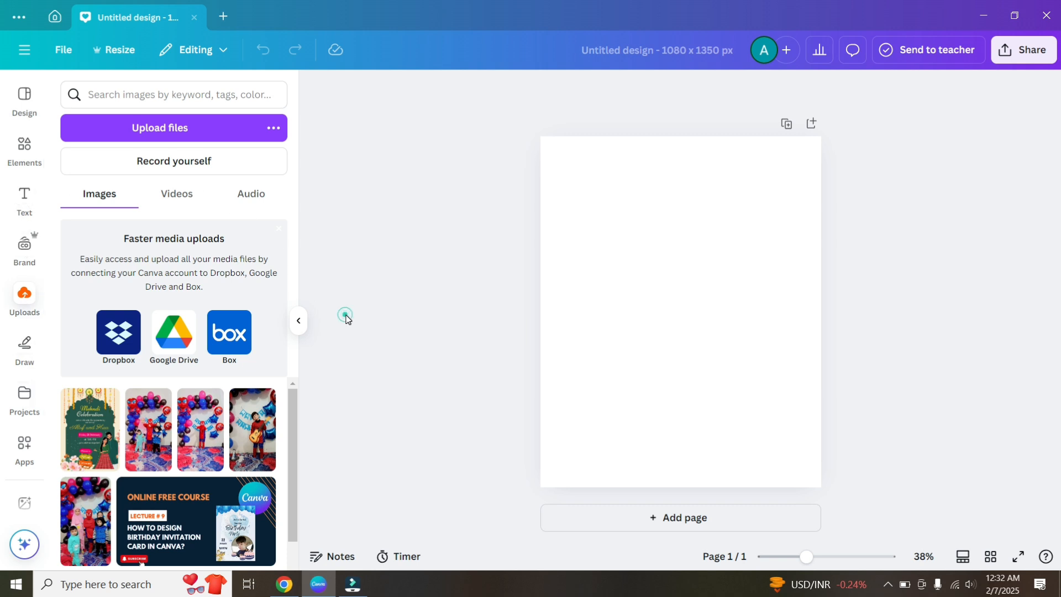
pyautogui.click(300, 322)
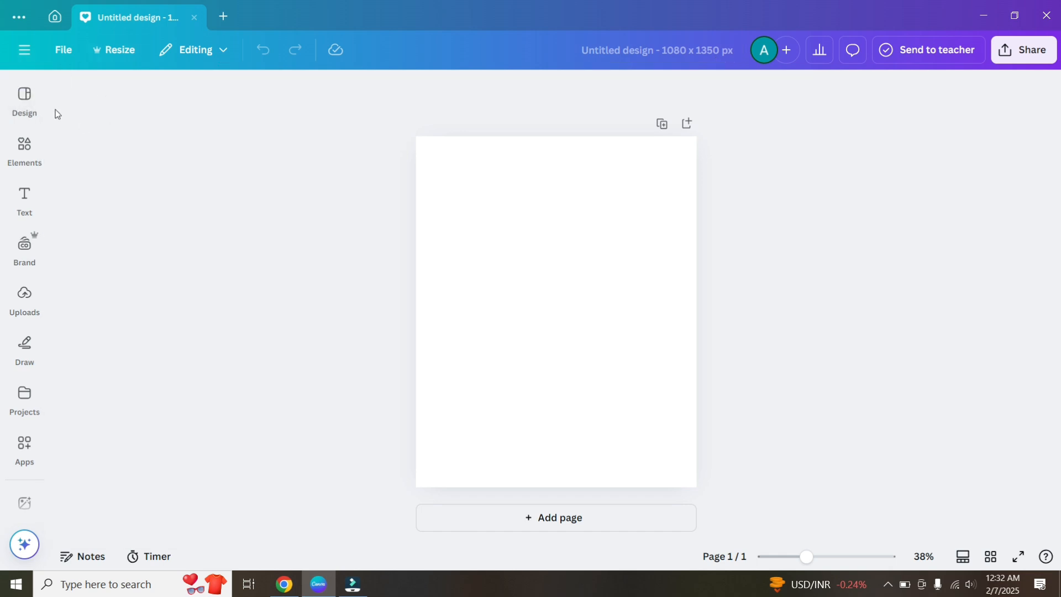
# Search the design templates for Cooking thumbnail and apply the Breakfast template with the cereal bowl to the page.
pyautogui.click(24, 100)
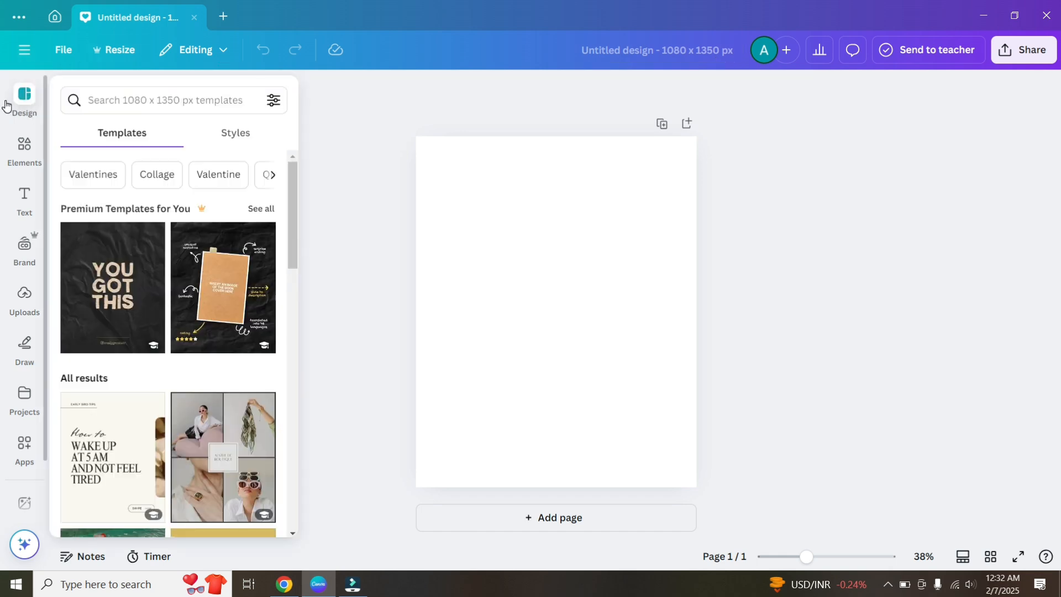
pyautogui.click(135, 105)
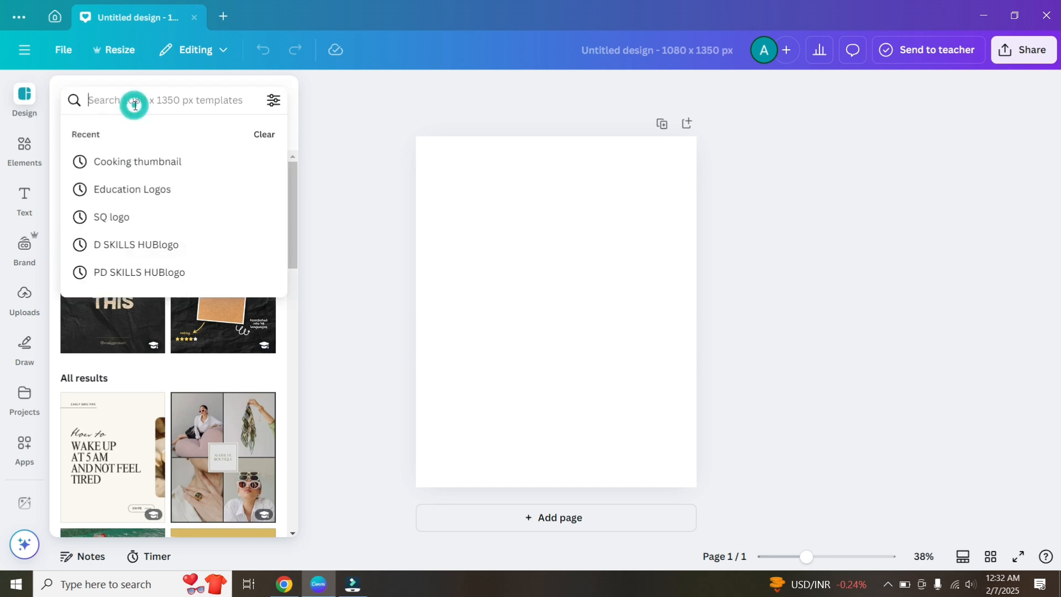
pyautogui.click(161, 169)
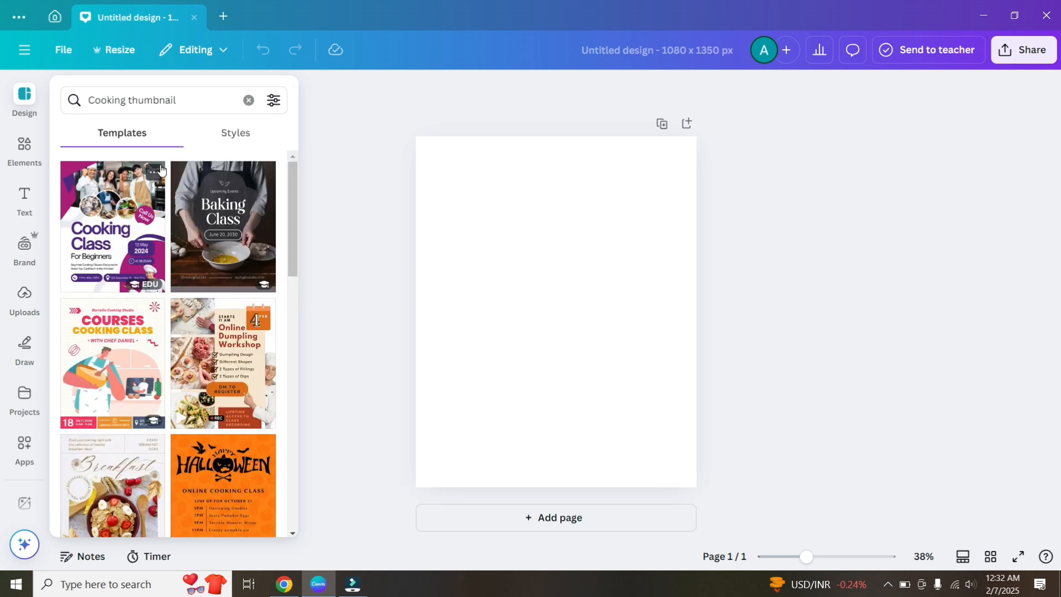
pyautogui.scroll(-5, 169, 375)
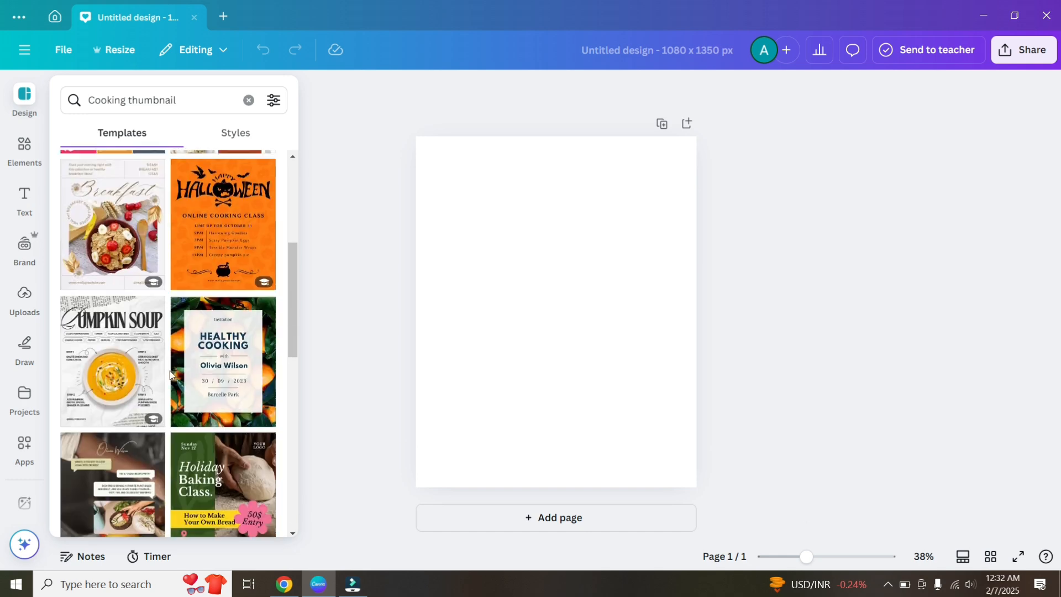
pyautogui.click(109, 223)
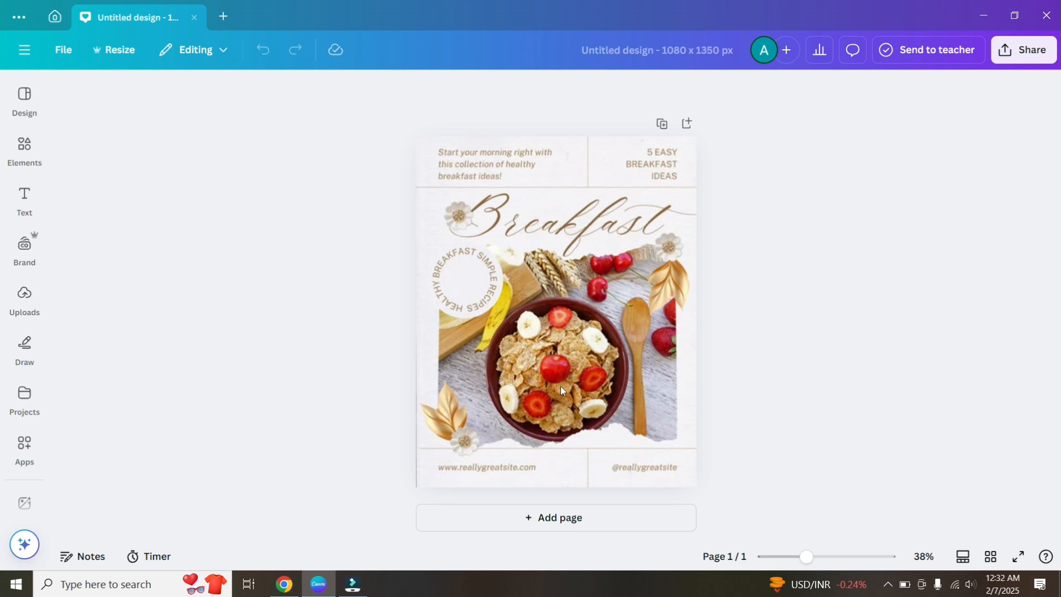
# Inspect the template's background, text blocks, circular text and photo by selecting them individually, then clear the selection.
pyautogui.click(556, 288)
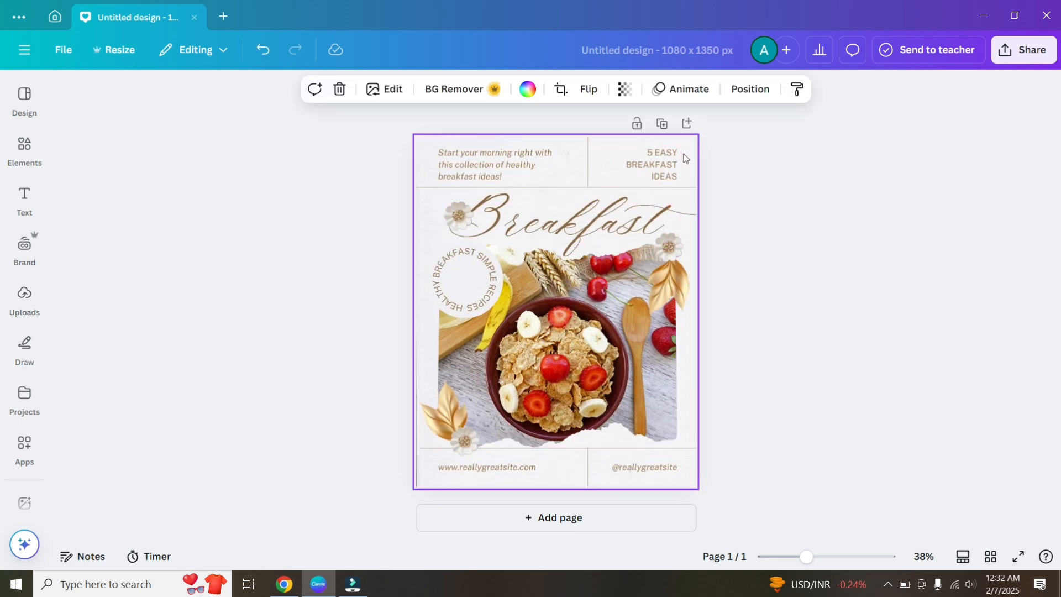
pyautogui.click(648, 165)
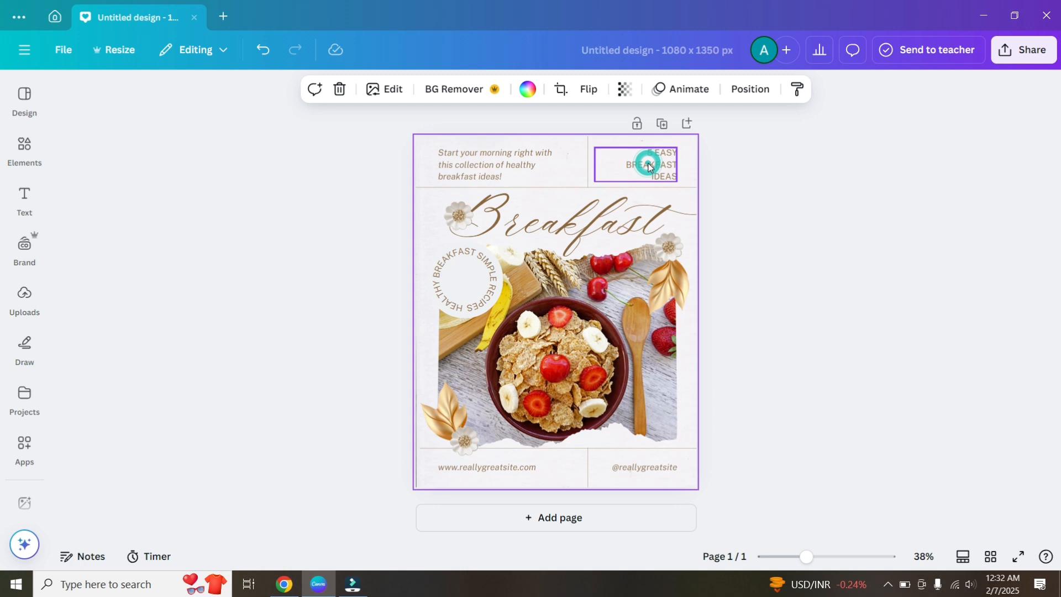
pyautogui.click(509, 162)
pyautogui.click(460, 280)
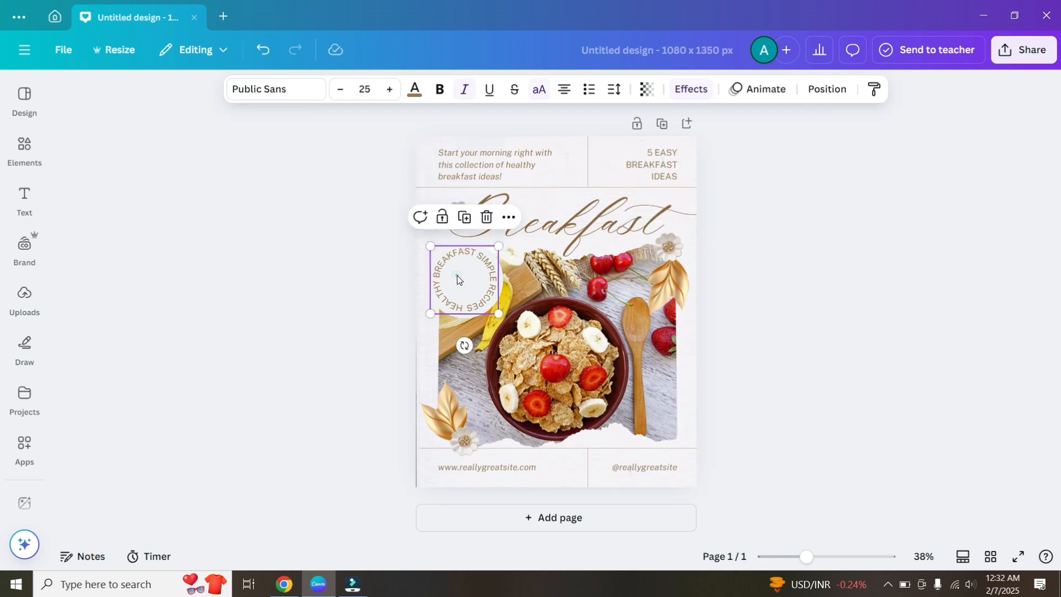
pyautogui.click(601, 346)
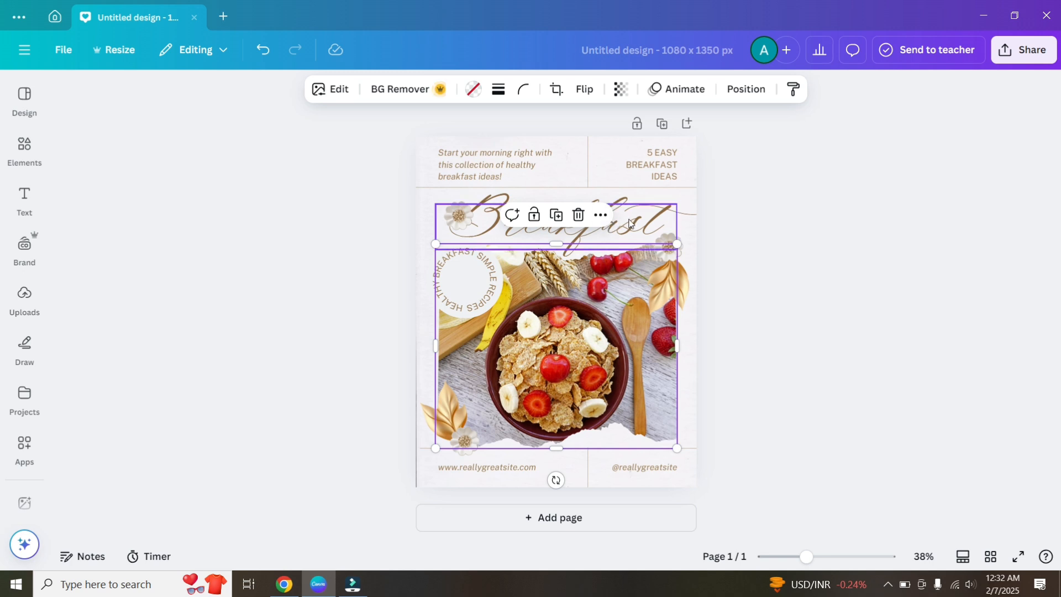
pyautogui.click(652, 245)
pyautogui.click(775, 320)
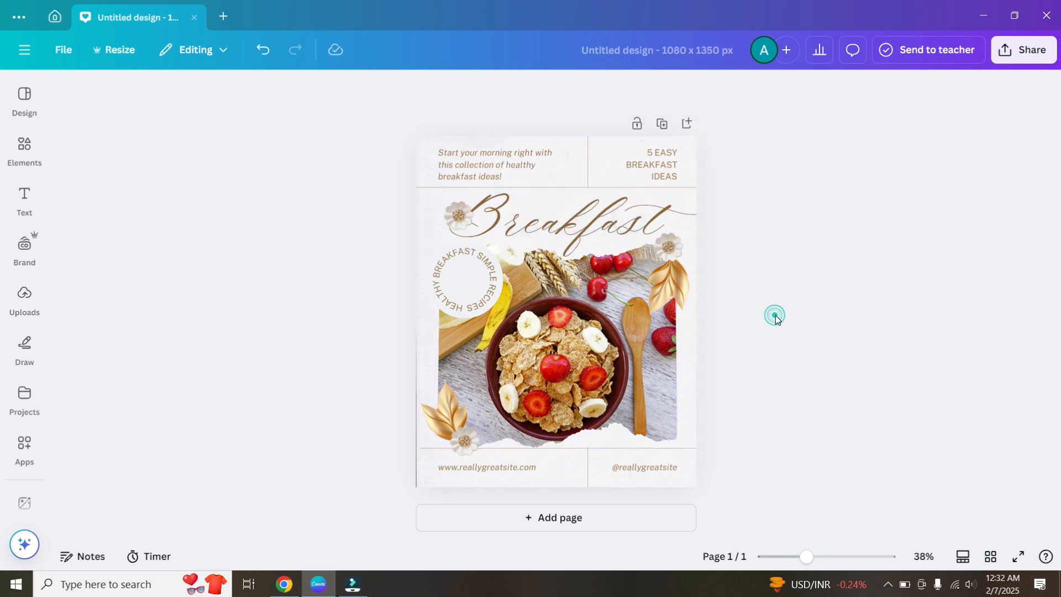
# Download the breakfast design as a PNG at size 1.
pyautogui.click(1017, 62)
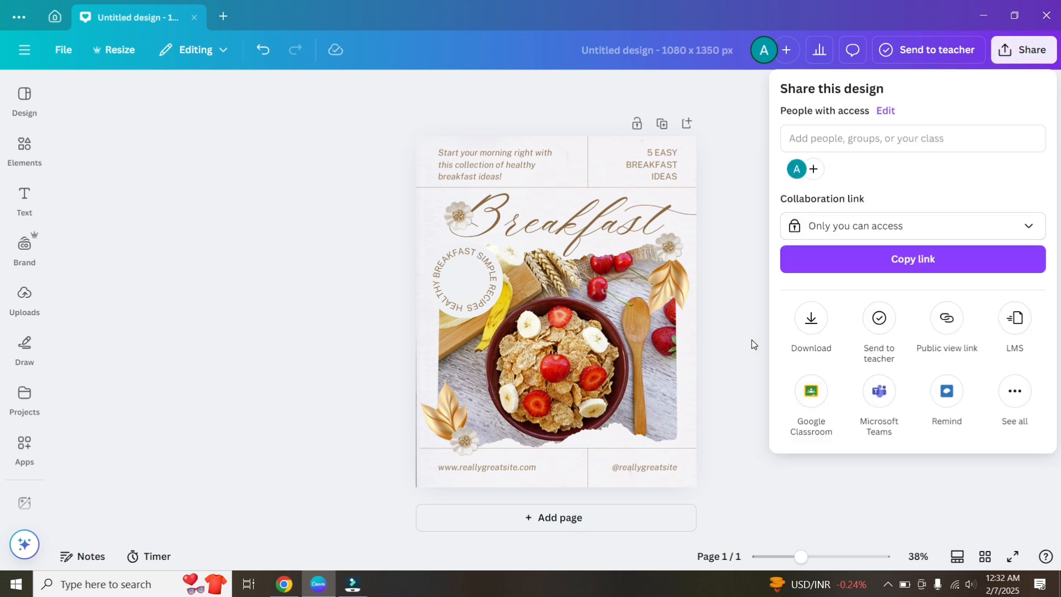
pyautogui.click(815, 315)
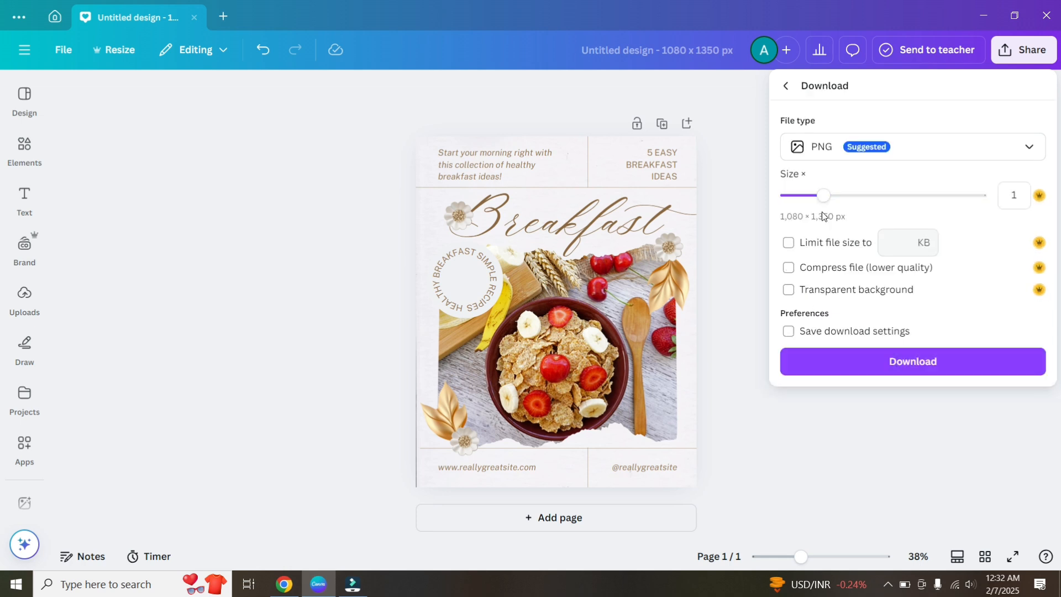
pyautogui.click(887, 372)
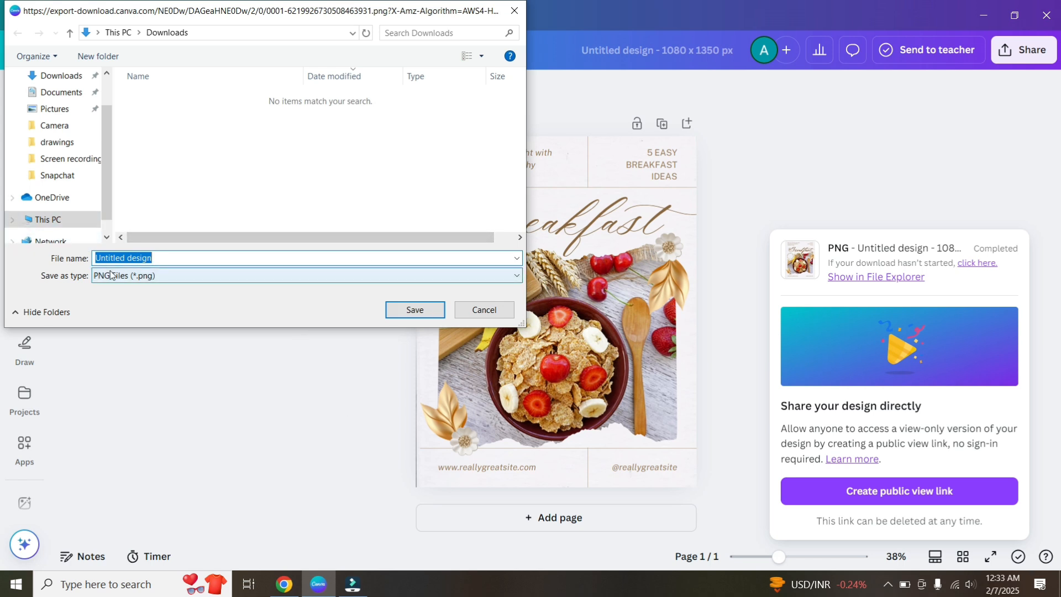
# Try to save the PNG file as Untitled design directly in This PC.
pyautogui.click(64, 219)
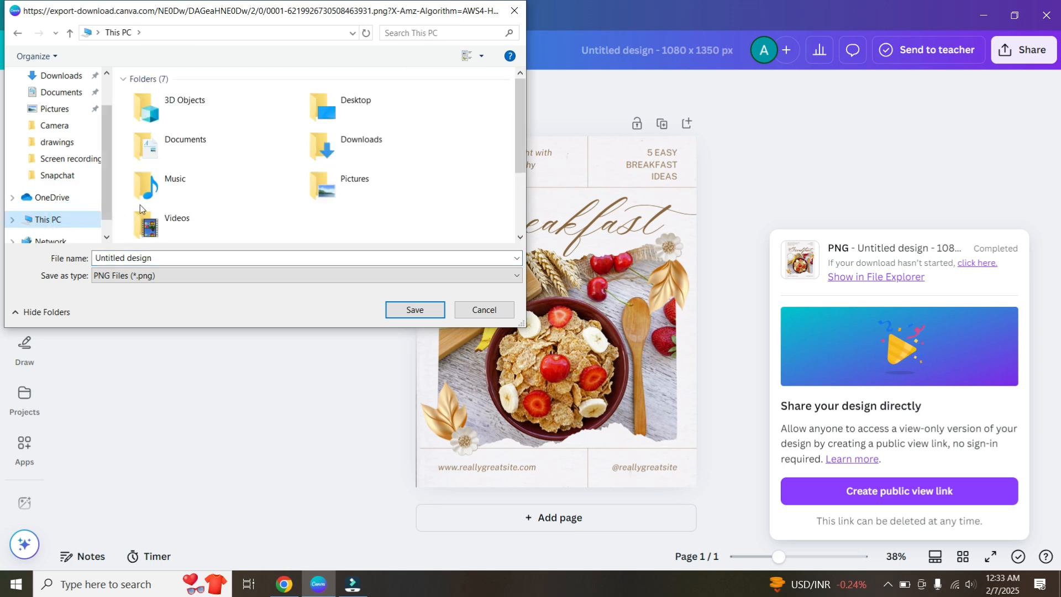
pyautogui.click(415, 310)
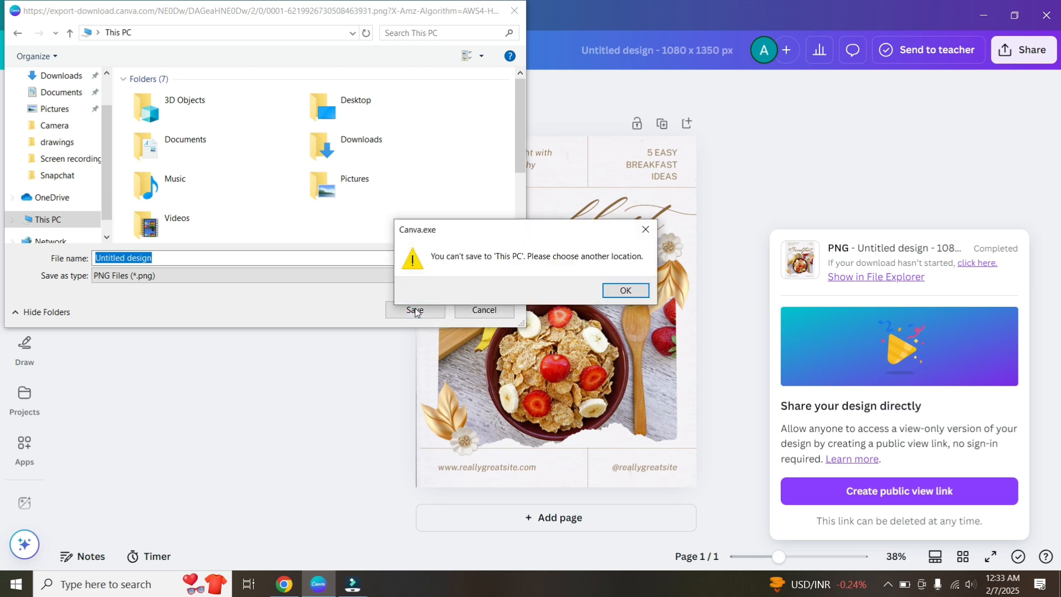
pyautogui.click(621, 291)
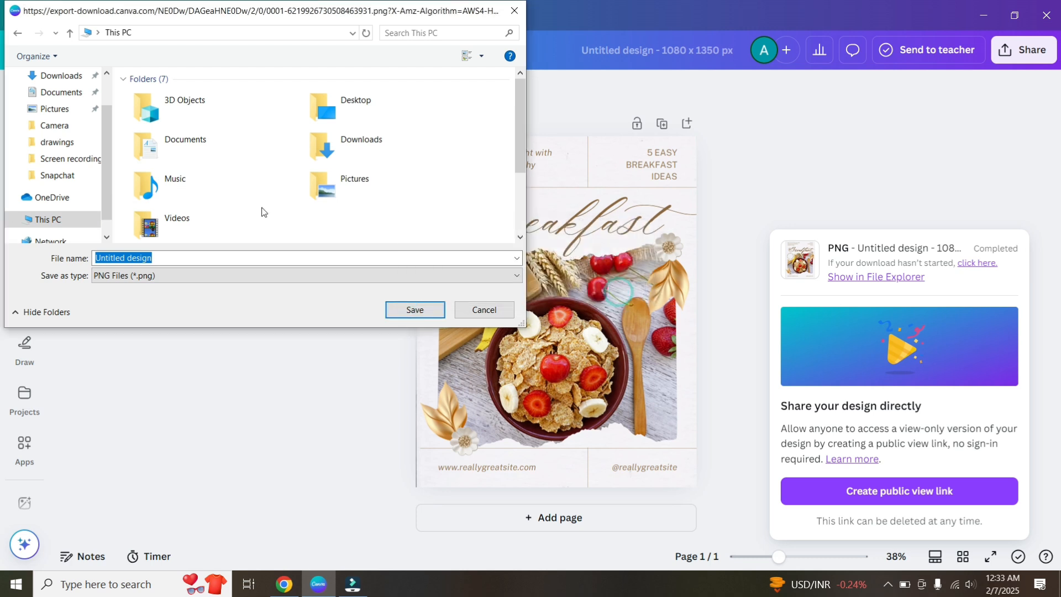
# Save the PNG as Untitled design in the Desktop folder and bring the Windows desktop into view.
pyautogui.doubleClick(336, 108)
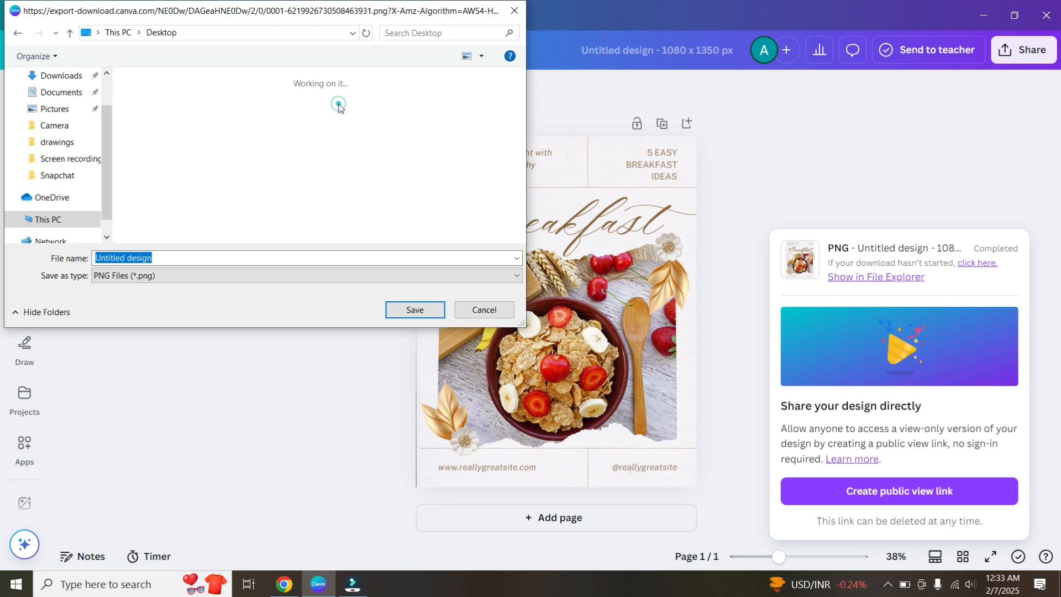
pyautogui.click(415, 310)
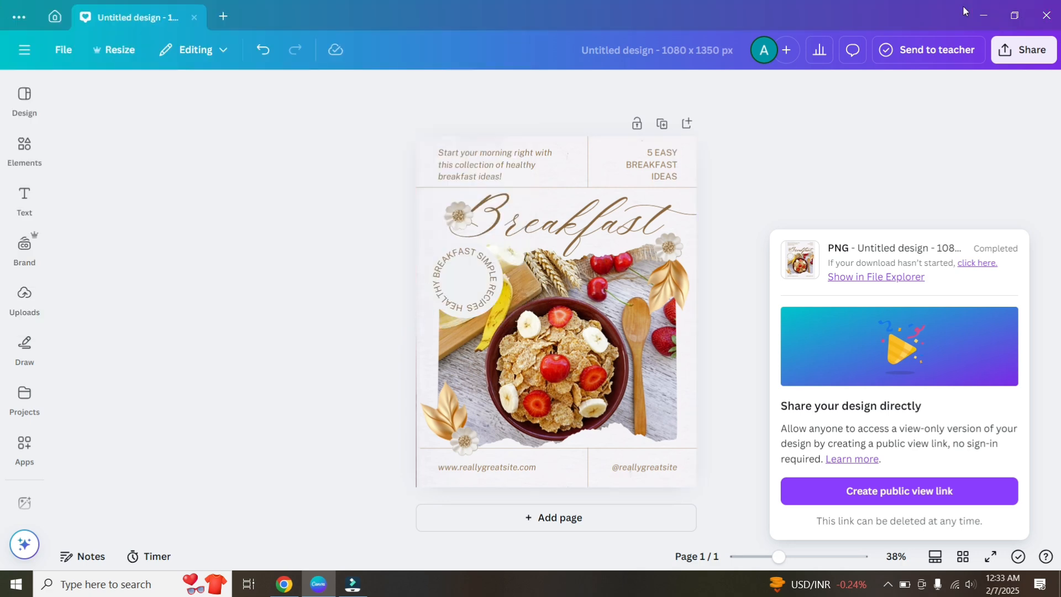
pyautogui.click(987, 12)
pyautogui.click(990, 11)
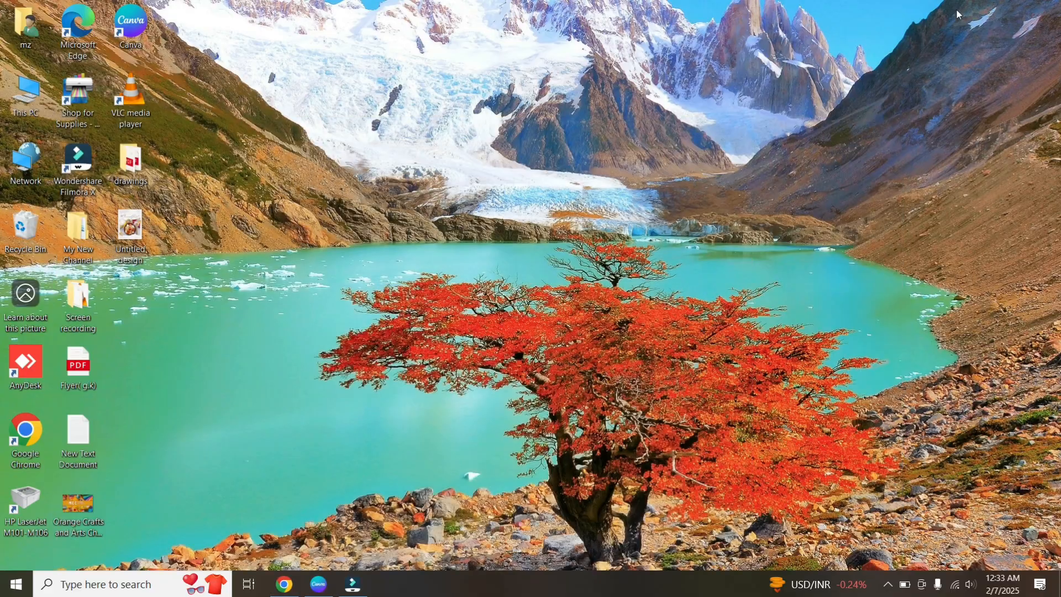
# Move the Untitled design image to an empty area of the desktop, then switch back to Canva and dismiss the download notice.
pyautogui.moveTo(138, 226); pyautogui.dragTo(348, 225)
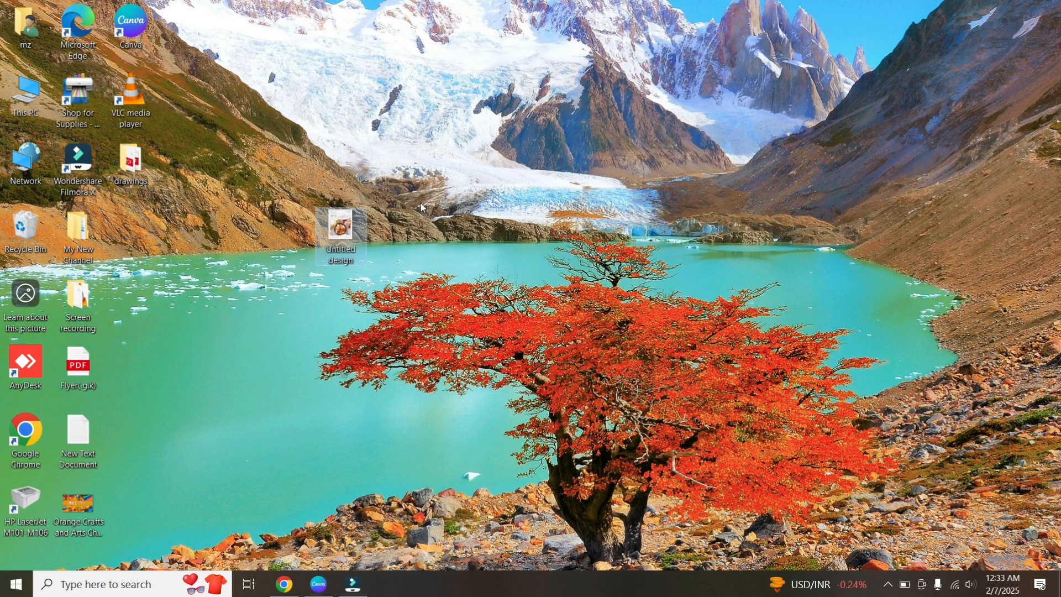
pyautogui.click(321, 590)
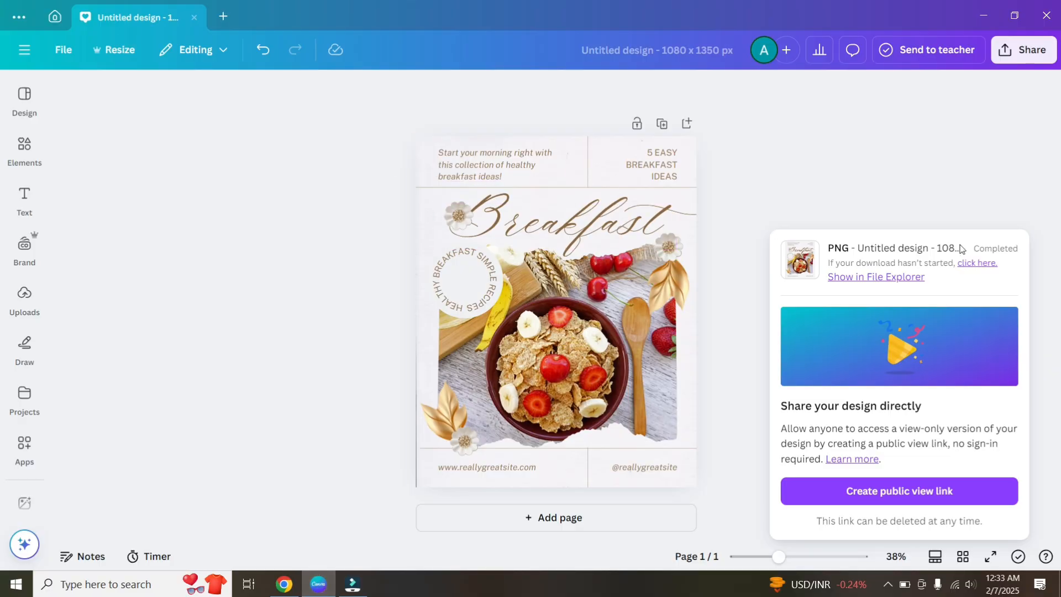
pyautogui.click(969, 183)
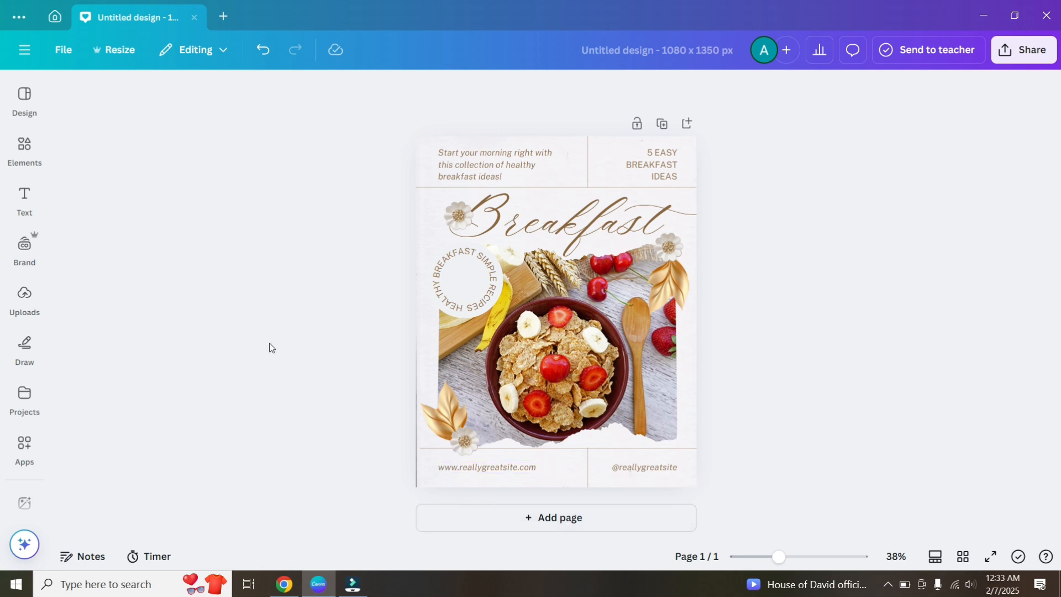
# Draw a freehand blue pen scribble over the circular text and cereal bowl photo.
pyautogui.click(36, 352)
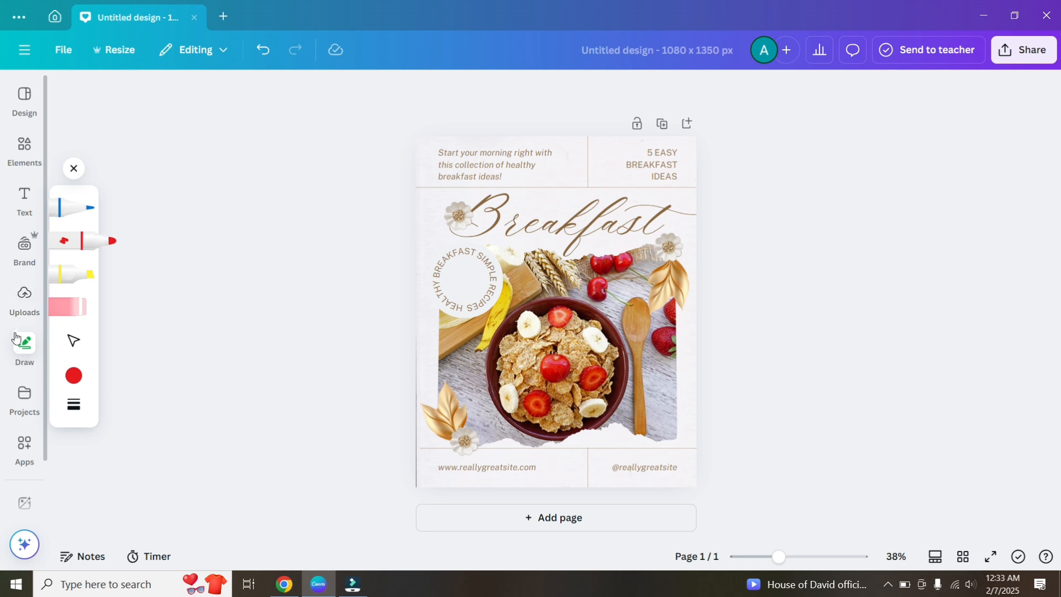
pyautogui.click(101, 216)
pyautogui.moveTo(392, 208)
pyautogui.mouseDown()
pyautogui.moveTo(459, 300)
pyautogui.moveTo(494, 288)
pyautogui.moveTo(423, 294)
pyautogui.moveTo(578, 345)
pyautogui.moveTo(504, 301)
pyautogui.moveTo(508, 343)
pyautogui.mouseUp()
pyautogui.click(517, 321)
# Draw a red marker curve along the cereal bowl's edge and a yellow highlighter curve across the photo.
pyautogui.click(82, 241)
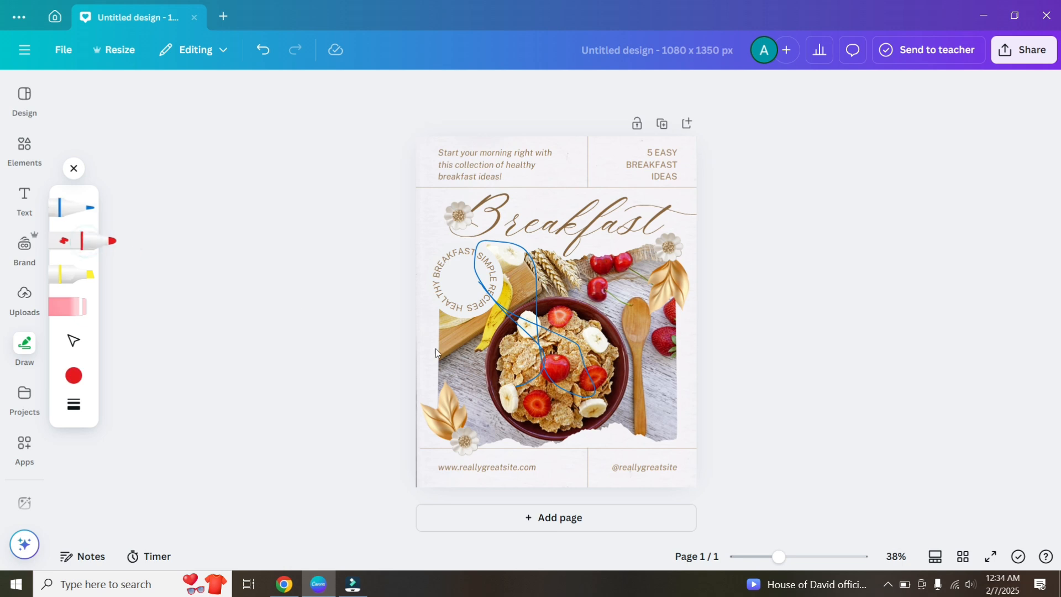
pyautogui.moveTo(562, 262)
pyautogui.mouseDown()
pyautogui.moveTo(610, 312)
pyautogui.moveTo(624, 372)
pyautogui.moveTo(608, 394)
pyautogui.mouseUp()
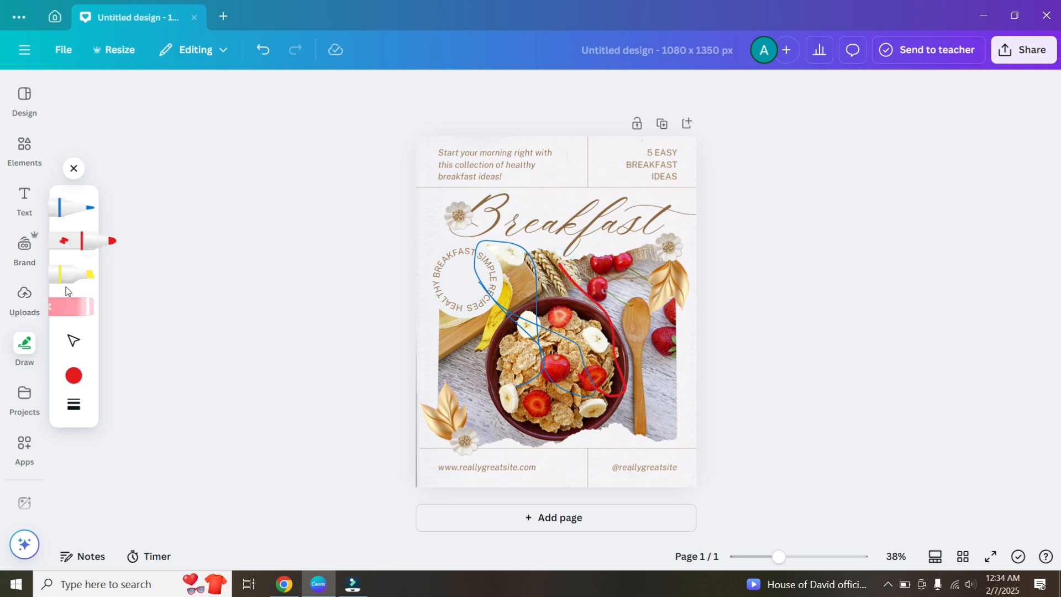
pyautogui.click(67, 282)
pyautogui.moveTo(607, 231)
pyautogui.mouseDown()
pyautogui.moveTo(581, 269)
pyautogui.moveTo(510, 271)
pyautogui.moveTo(473, 301)
pyautogui.moveTo(517, 389)
pyautogui.moveTo(505, 429)
pyautogui.mouseUp()
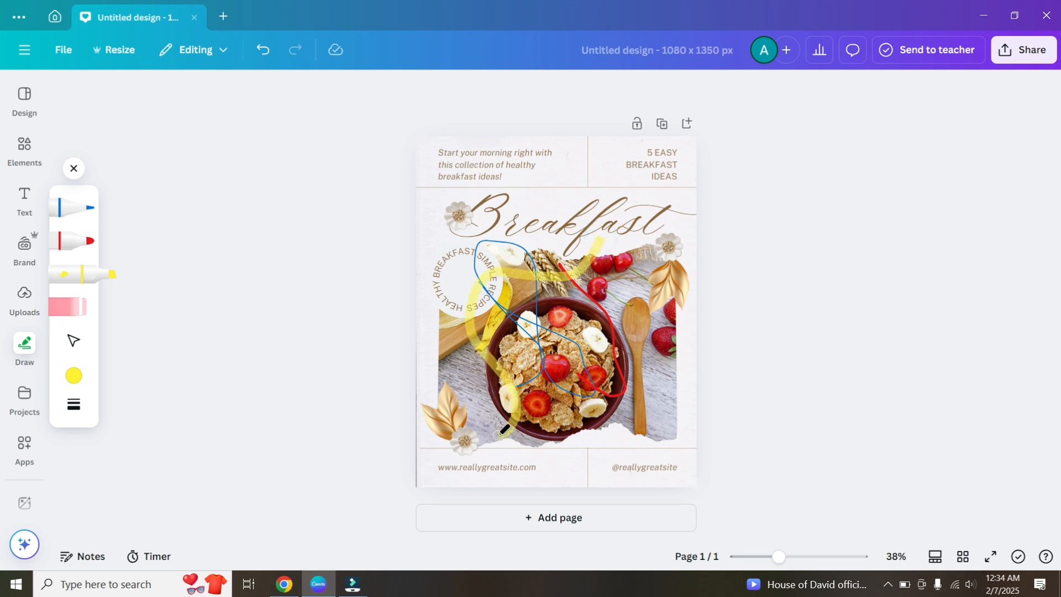
# Change the highlighter color to the document's red and draw a looped stroke over the bowl.
pyautogui.click(74, 376)
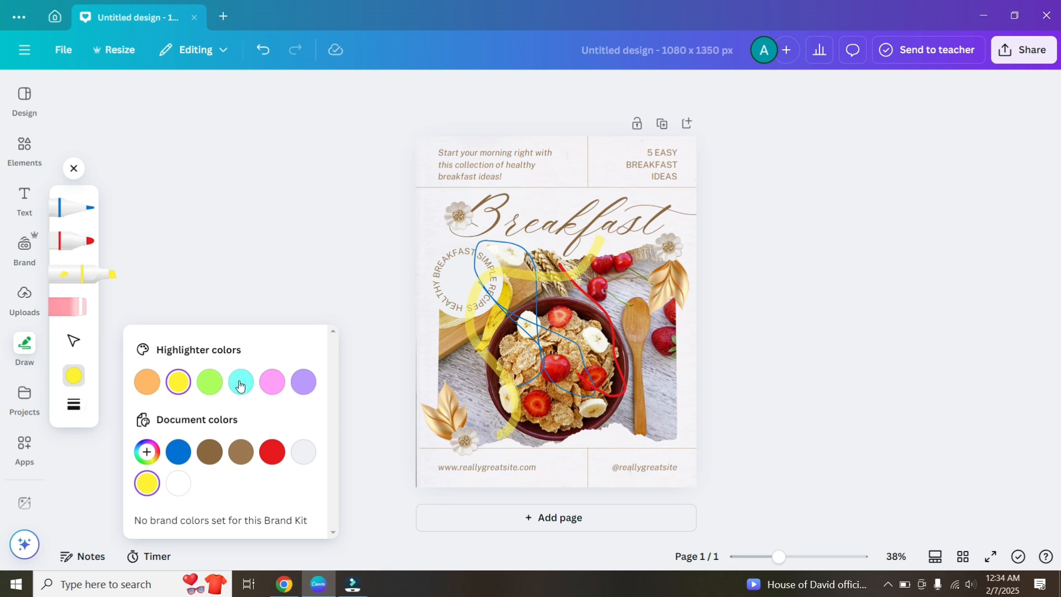
pyautogui.click(273, 451)
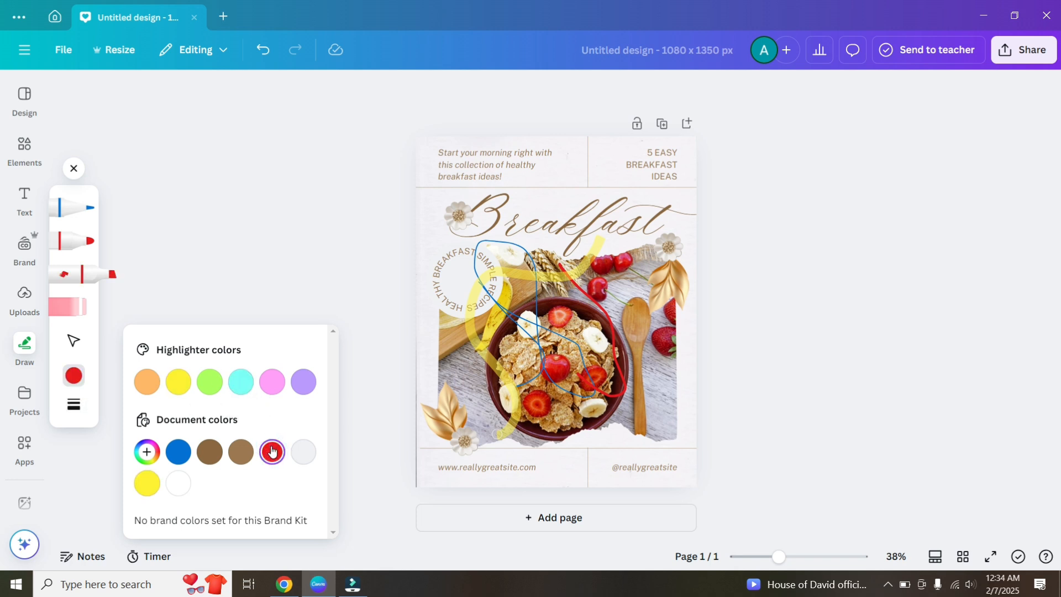
pyautogui.moveTo(528, 404)
pyautogui.mouseDown()
pyautogui.moveTo(478, 343)
pyautogui.moveTo(519, 283)
pyautogui.moveTo(565, 350)
pyautogui.moveTo(473, 395)
pyautogui.mouseUp()
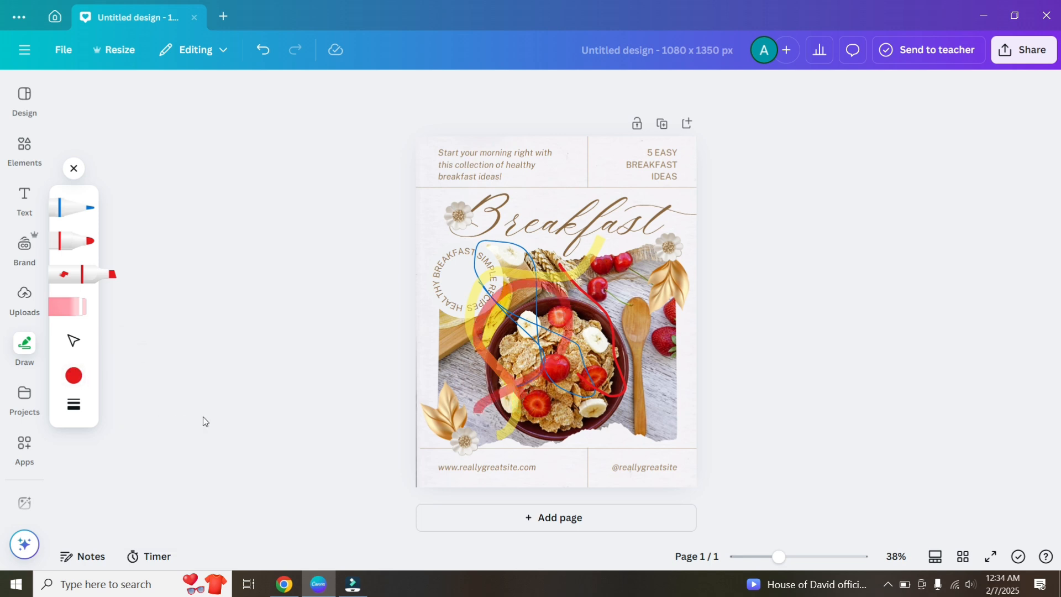
# Erase all the pen, marker and highlighter strokes from the breakfast design.
pyautogui.click(70, 343)
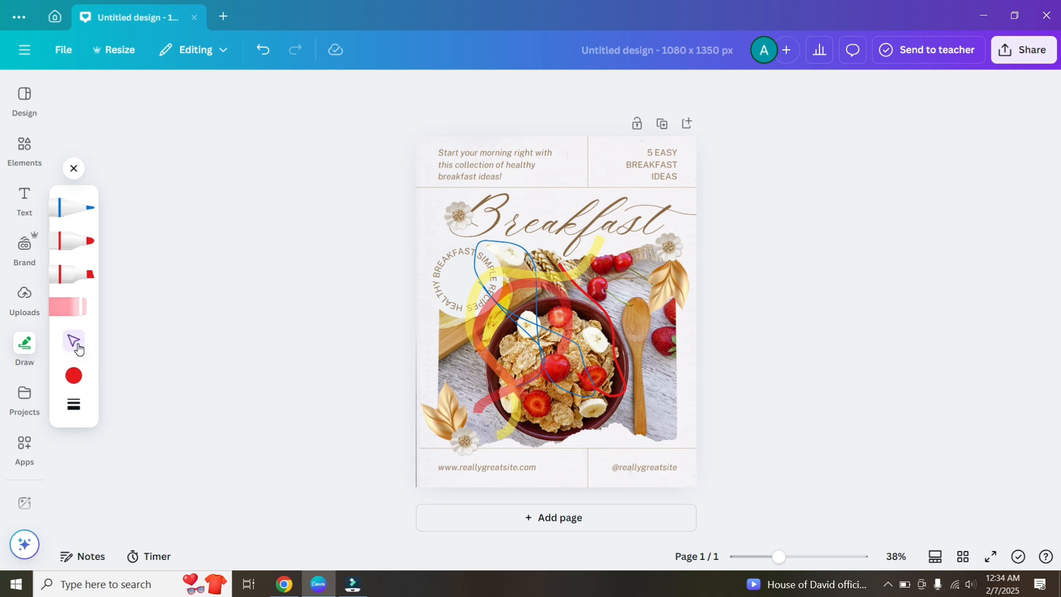
pyautogui.click(71, 308)
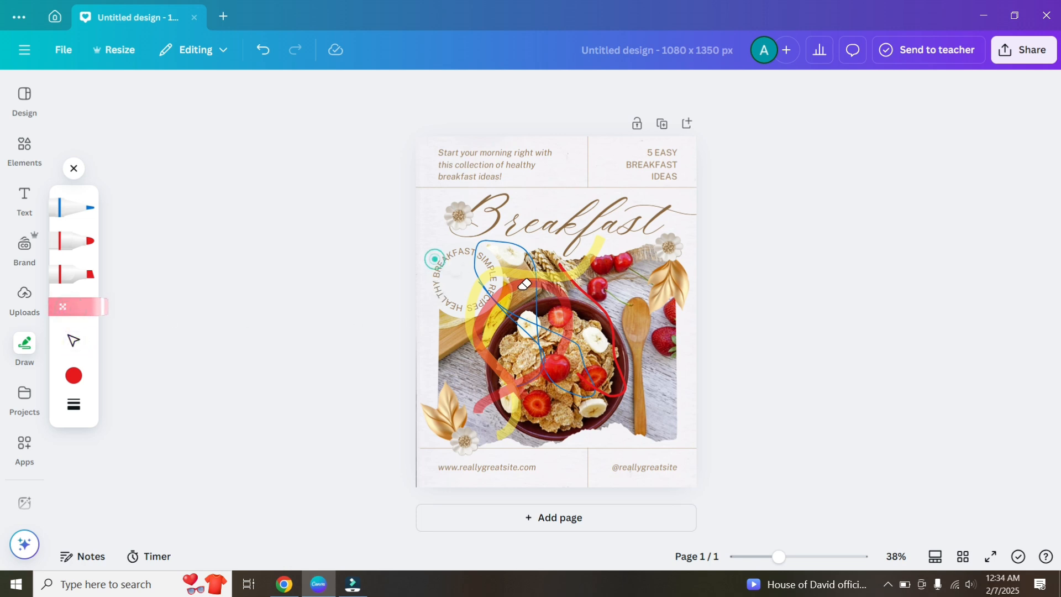
pyautogui.moveTo(434, 259); pyautogui.dragTo(571, 256)
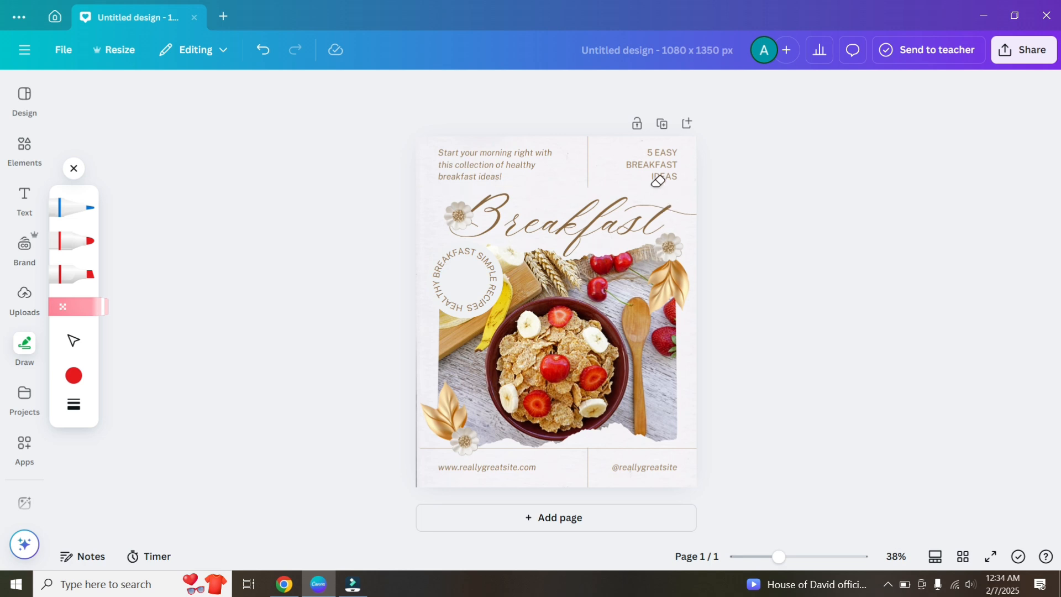
# Set the eraser's weight to 100, then set transparency and weight to 100 with the Select tool active.
pyautogui.click(72, 407)
pyautogui.moveTo(182, 420); pyautogui.dragTo(189, 444)
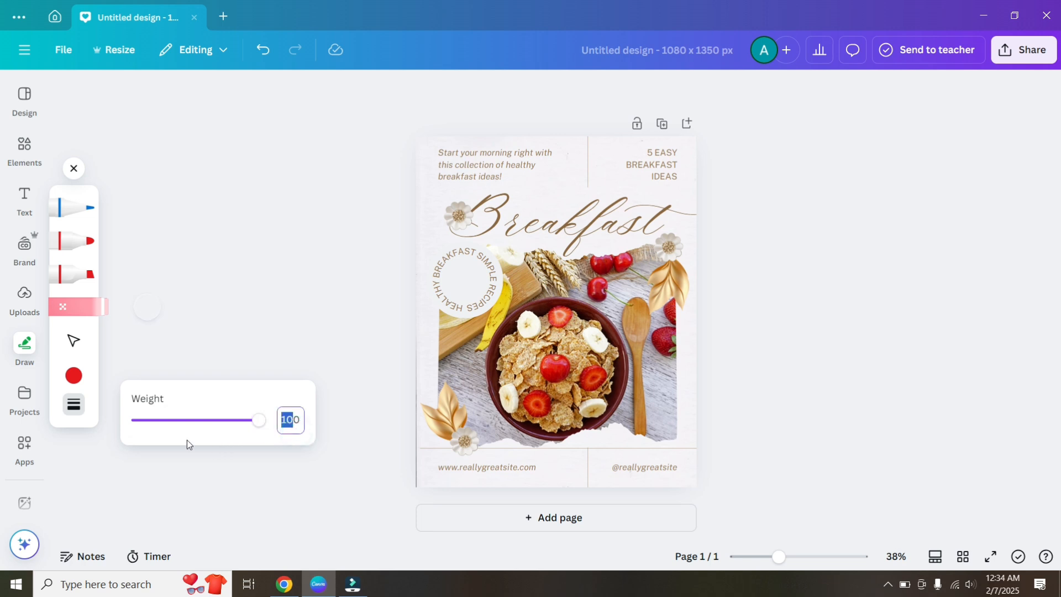
pyautogui.click(76, 345)
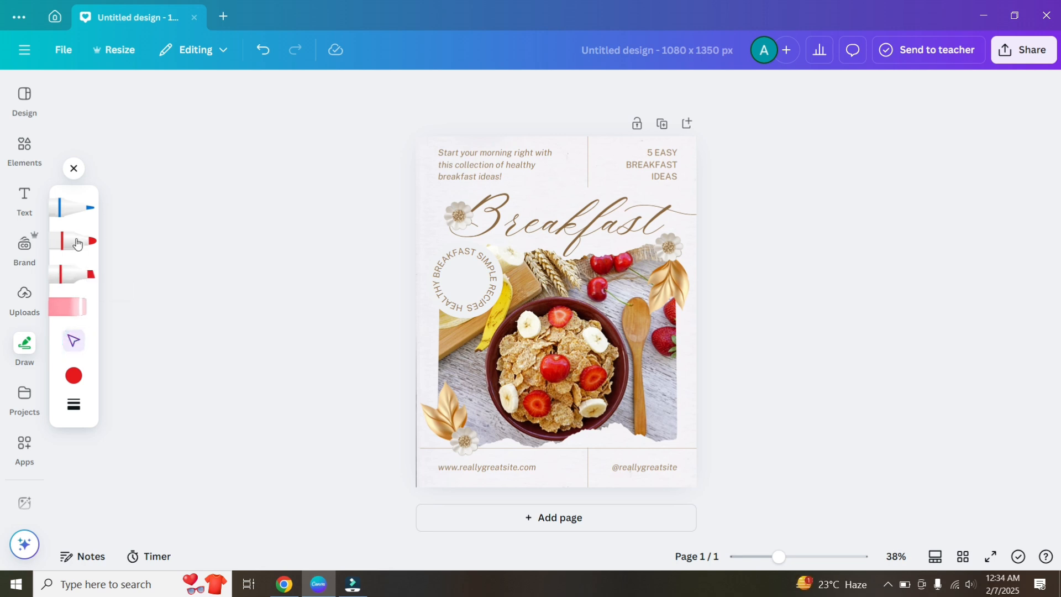
pyautogui.click(76, 404)
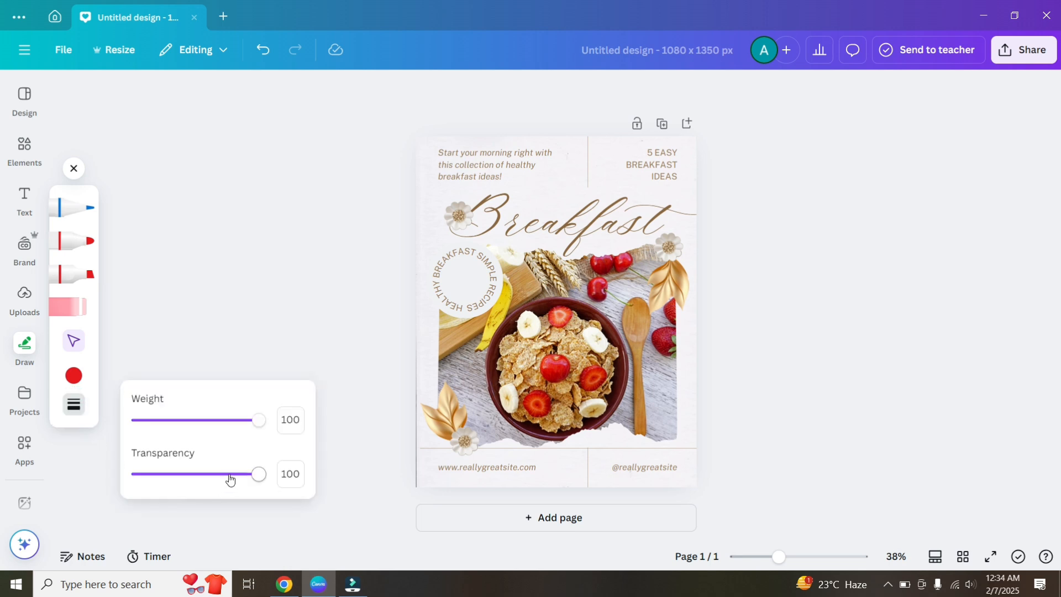
pyautogui.moveTo(260, 479); pyautogui.dragTo(291, 482)
pyautogui.moveTo(256, 423); pyautogui.dragTo(285, 434)
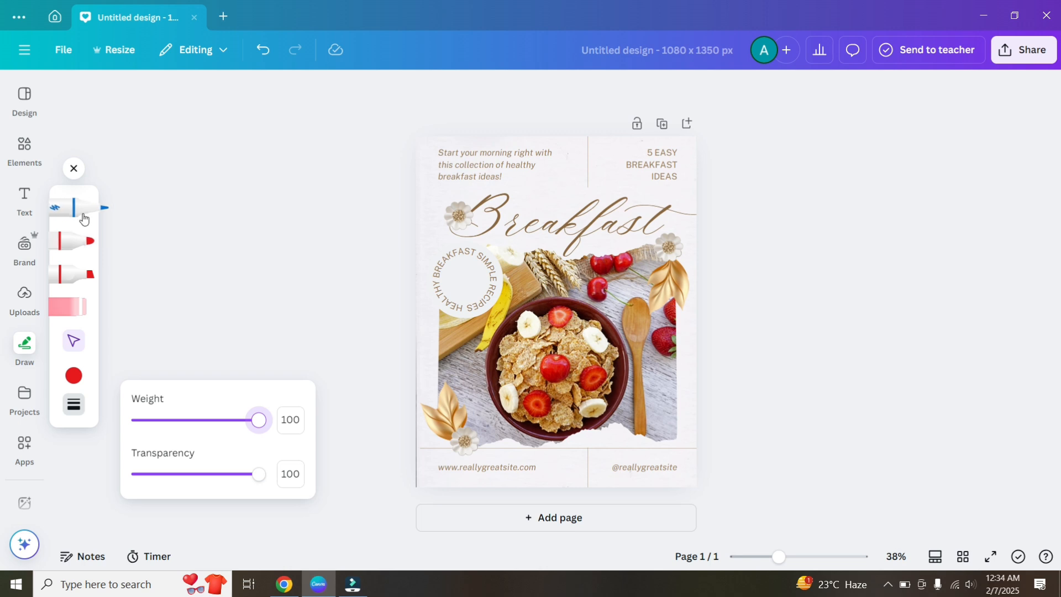
# Set the blue pen's weight to 100 and draw a thick S-shaped curve from the circular text across the bowl.
pyautogui.click(86, 213)
pyautogui.click(78, 406)
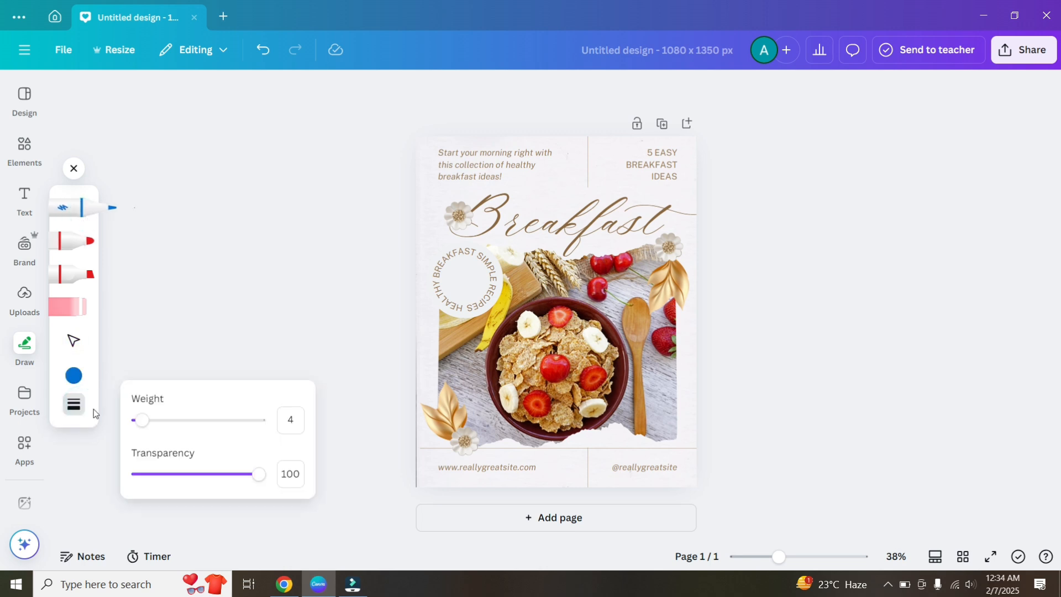
pyautogui.moveTo(217, 415); pyautogui.dragTo(324, 406)
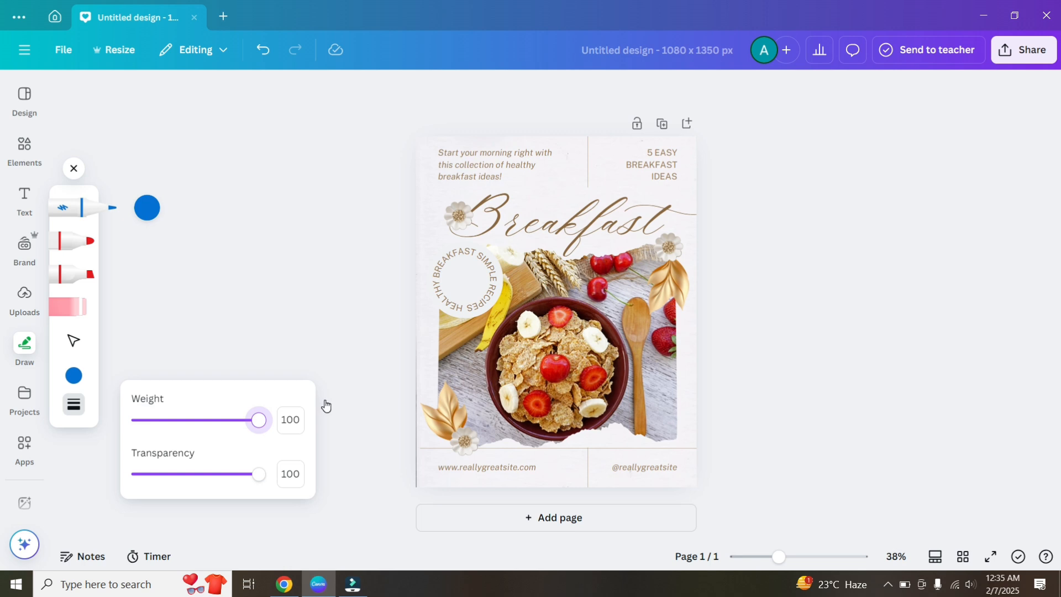
pyautogui.moveTo(456, 272)
pyautogui.mouseDown()
pyautogui.moveTo(559, 419)
pyautogui.moveTo(528, 448)
pyautogui.mouseUp()
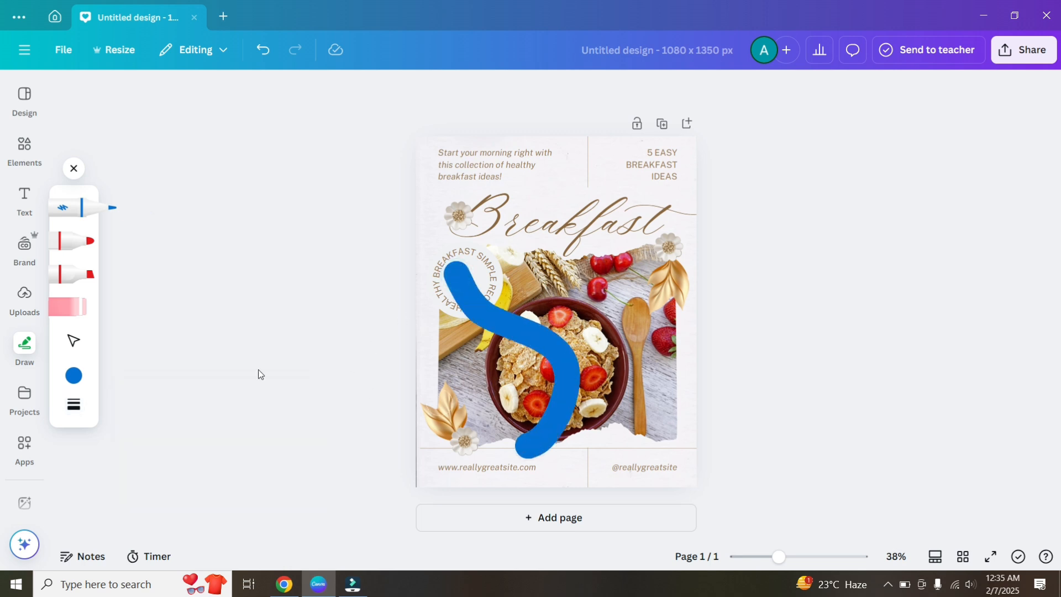
# Set the blue pen's weight to 40 and draw a thinner curve along the lower-left side of the bowl.
pyautogui.click(74, 404)
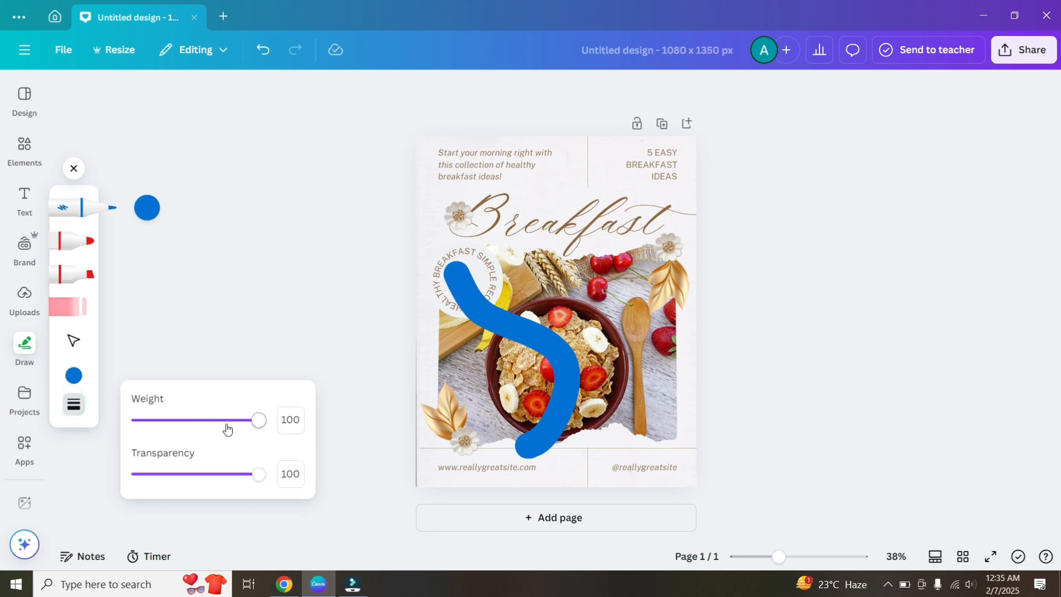
pyautogui.moveTo(257, 420); pyautogui.dragTo(185, 420)
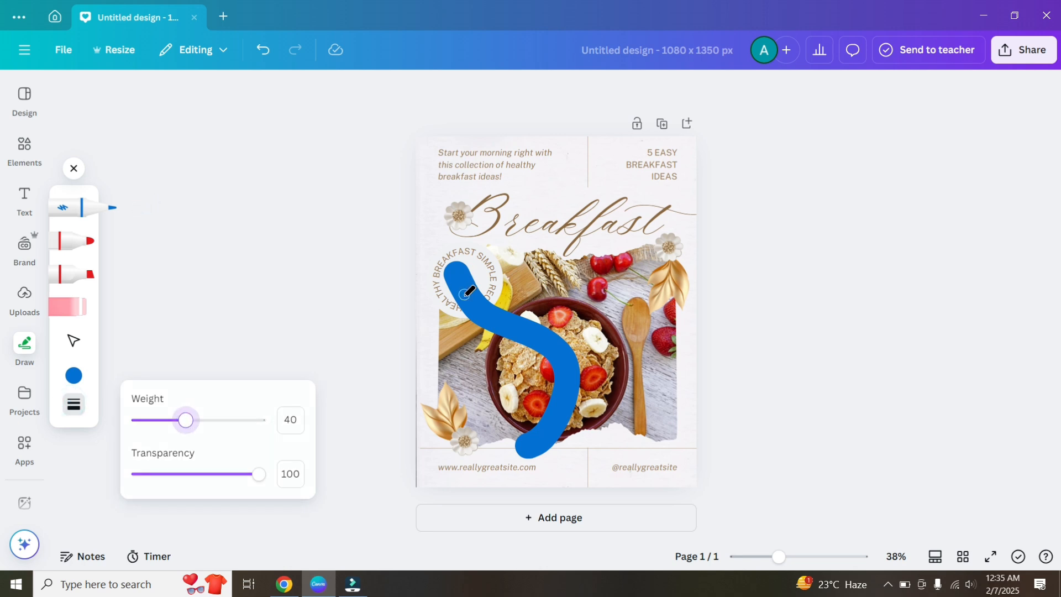
pyautogui.moveTo(456, 316)
pyautogui.mouseDown()
pyautogui.moveTo(510, 436)
pyautogui.moveTo(520, 422)
pyautogui.mouseUp()
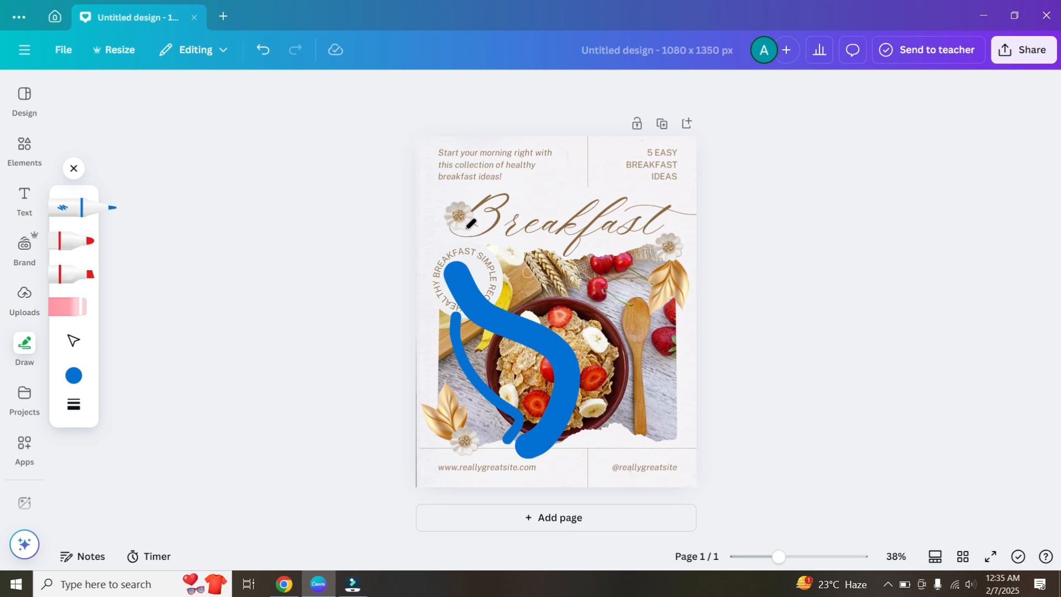
# Erase the thick and thin blue curves from the breakfast design.
pyautogui.click(77, 310)
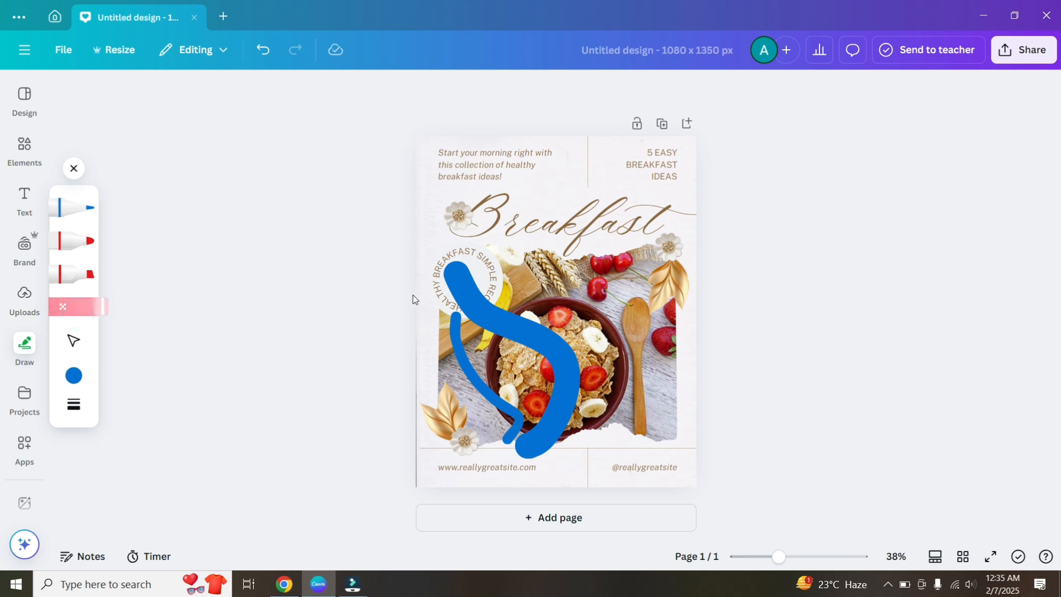
pyautogui.click(516, 313)
pyautogui.click(489, 389)
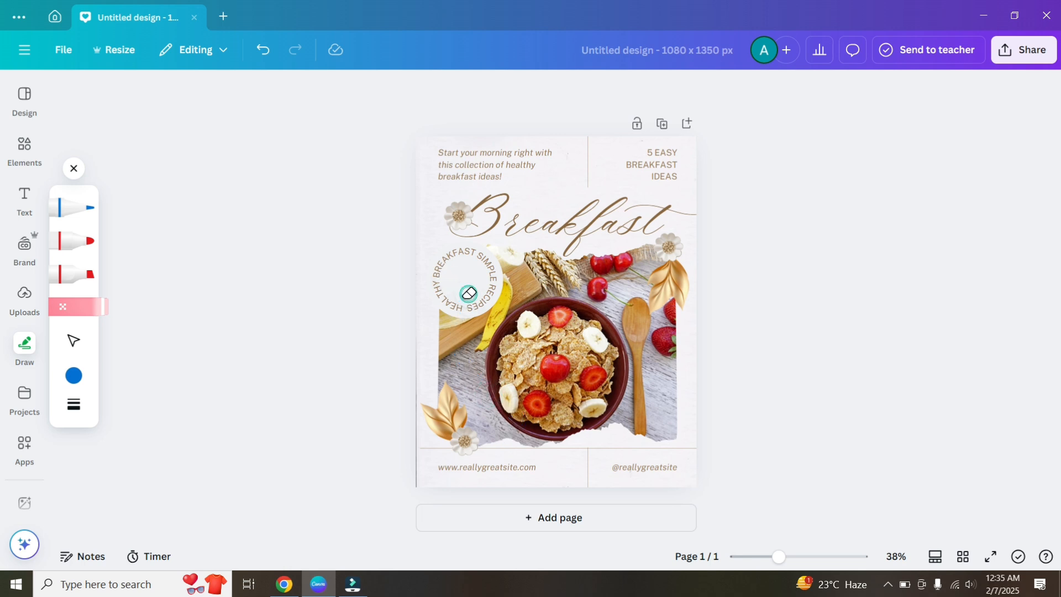
pyautogui.click(469, 294)
# Draw a looping blue pen scribble over the circular text and bowl, plus a single dot at the bowl's right edge.
pyautogui.click(72, 207)
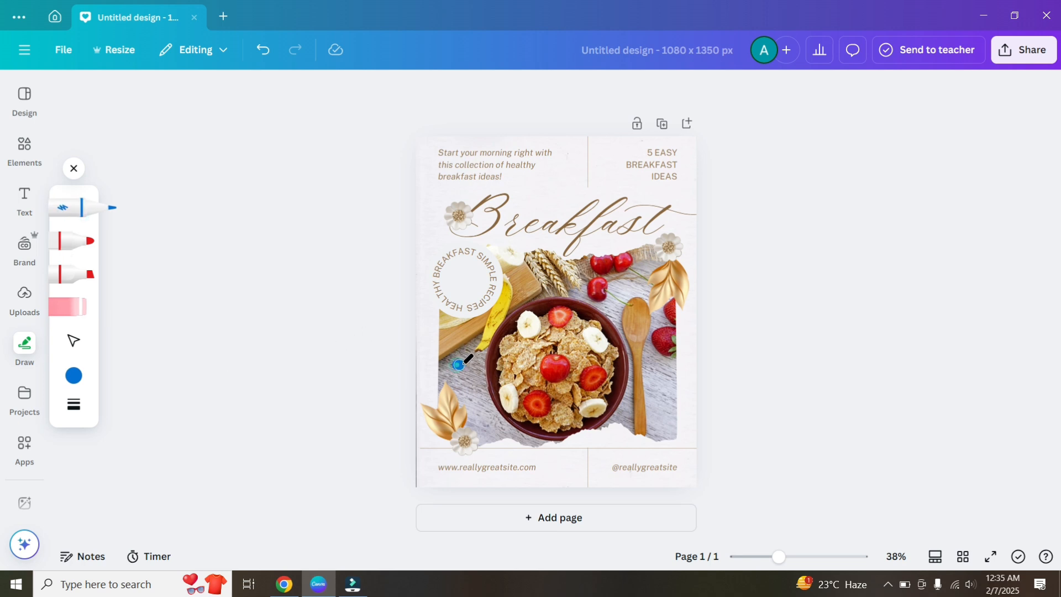
pyautogui.moveTo(458, 365)
pyautogui.mouseDown()
pyautogui.moveTo(474, 350)
pyautogui.moveTo(475, 310)
pyautogui.moveTo(510, 371)
pyautogui.moveTo(482, 339)
pyautogui.moveTo(435, 336)
pyautogui.moveTo(460, 353)
pyautogui.moveTo(502, 276)
pyautogui.moveTo(407, 335)
pyautogui.moveTo(453, 369)
pyautogui.moveTo(548, 353)
pyautogui.moveTo(400, 398)
pyautogui.moveTo(601, 371)
pyautogui.mouseUp()
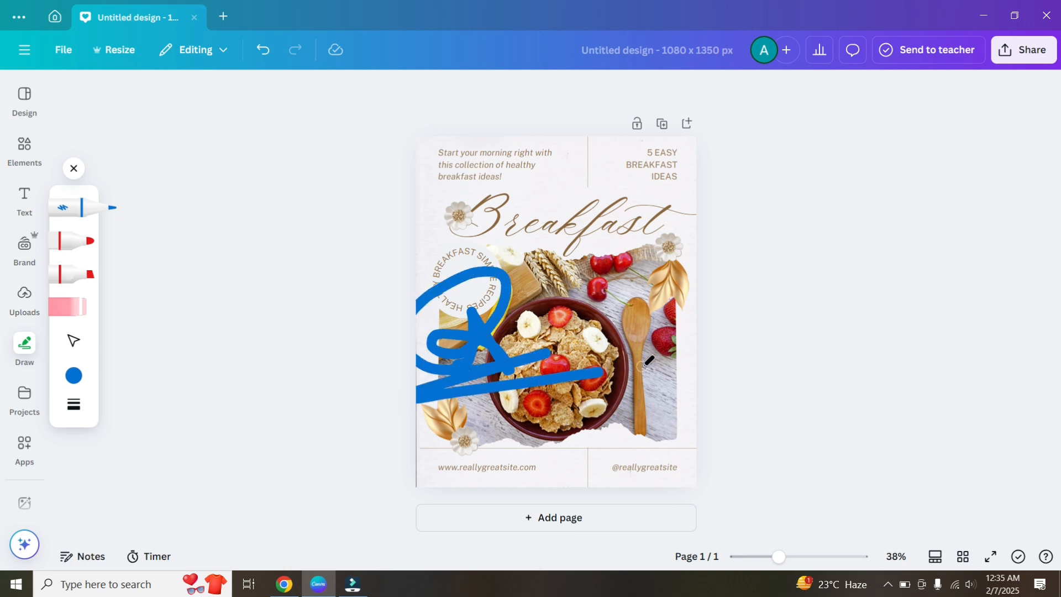
pyautogui.click(624, 372)
# Draw two wavy vertical blue strokes and an angular zigzag over the Breakfast title.
pyautogui.moveTo(575, 194)
pyautogui.mouseDown()
pyautogui.moveTo(558, 238)
pyautogui.moveTo(576, 340)
pyautogui.mouseUp()
pyautogui.moveTo(615, 193)
pyautogui.mouseDown()
pyautogui.moveTo(610, 255)
pyautogui.moveTo(639, 339)
pyautogui.mouseUp()
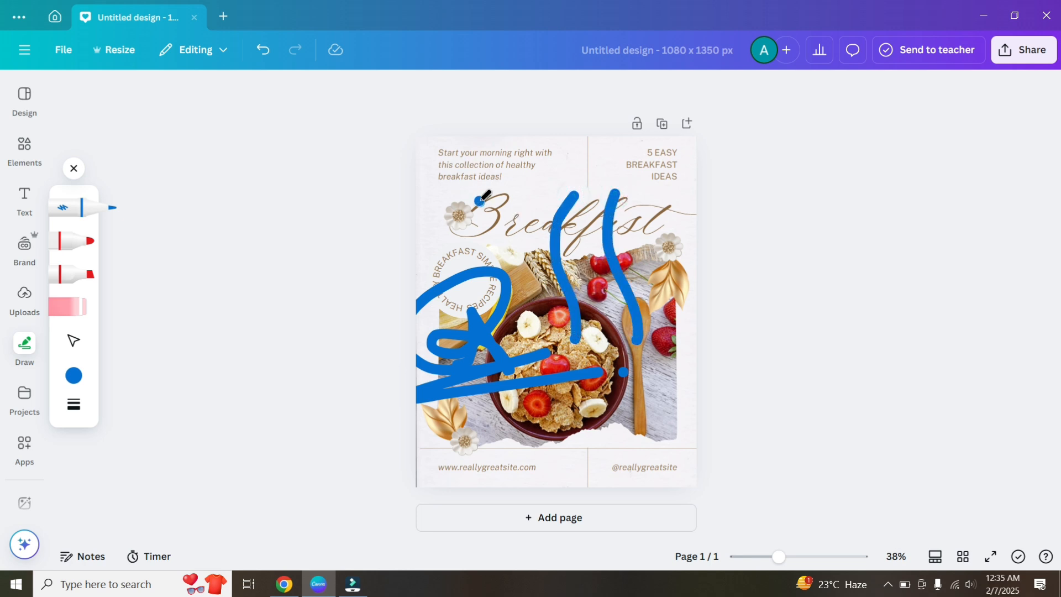
pyautogui.moveTo(478, 201)
pyautogui.mouseDown()
pyautogui.moveTo(556, 160)
pyautogui.moveTo(526, 251)
pyautogui.mouseUp()
pyautogui.moveTo(474, 200); pyautogui.dragTo(566, 244)
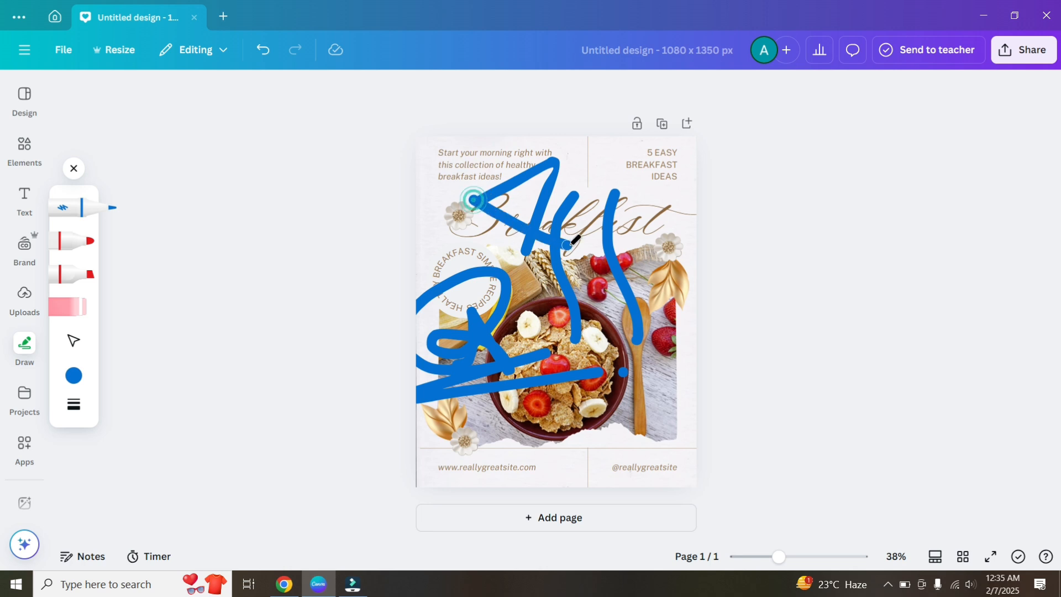
# Erase the blue scribble, wavy strokes and zigzag, leaving the dot, and close the drawing tools.
pyautogui.moveTo(440, 231)
pyautogui.mouseDown()
pyautogui.moveTo(480, 265)
pyautogui.moveTo(495, 412)
pyautogui.mouseUp()
pyautogui.click(67, 306)
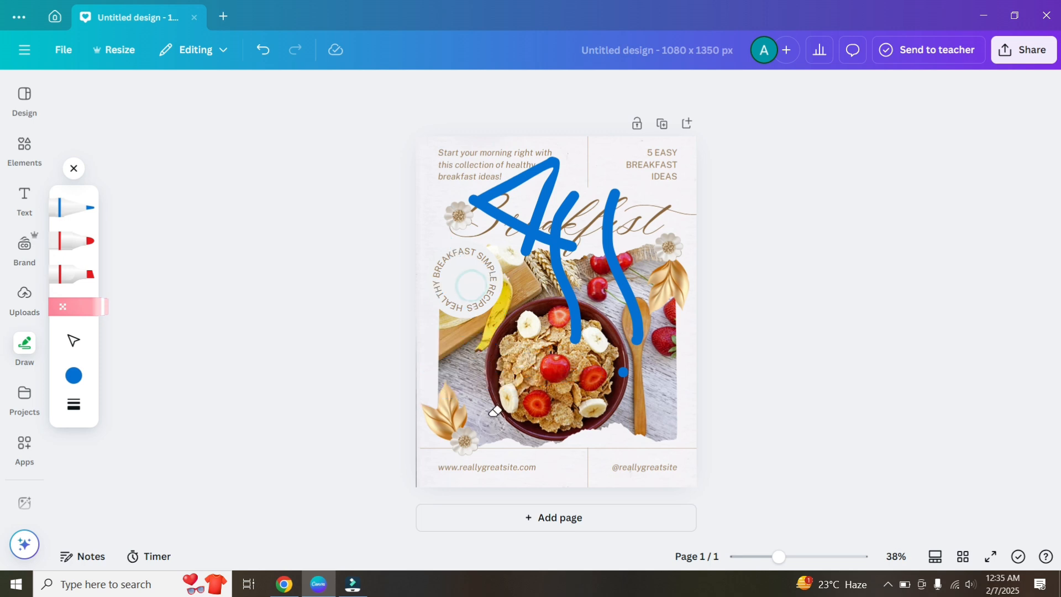
pyautogui.moveTo(504, 275)
pyautogui.mouseDown()
pyautogui.moveTo(529, 210)
pyautogui.moveTo(579, 239)
pyautogui.moveTo(678, 239)
pyautogui.mouseUp()
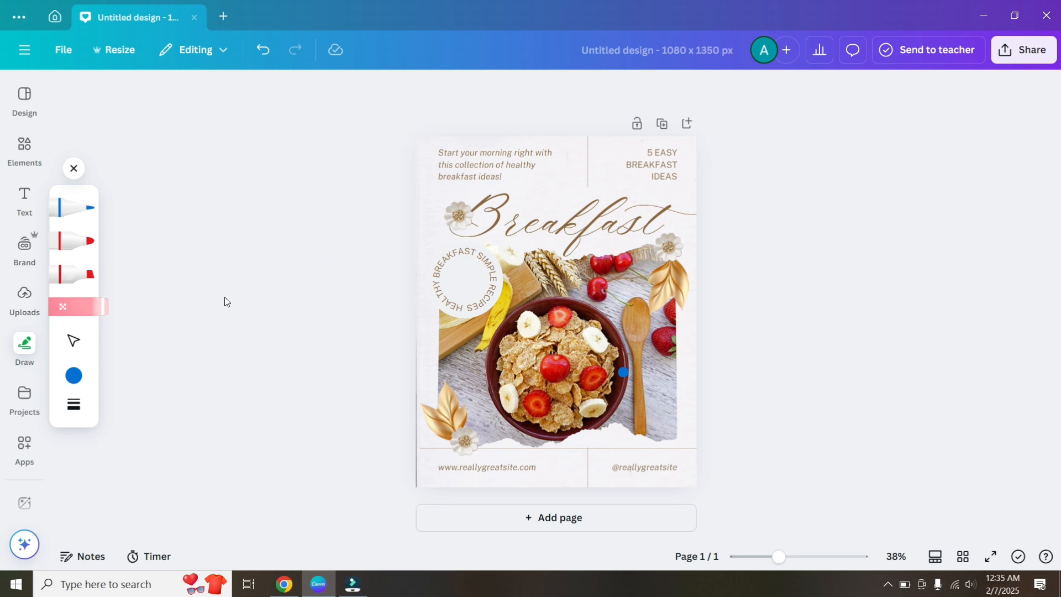
pyautogui.click(75, 172)
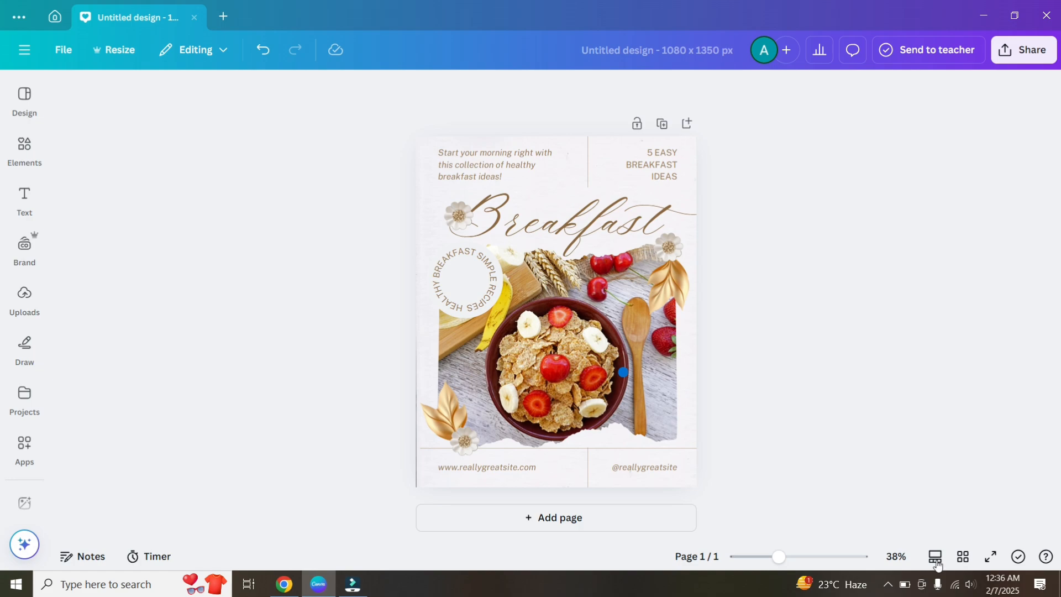
# Open the Windows microphone privacy settings and close them again.
pyautogui.click(937, 585)
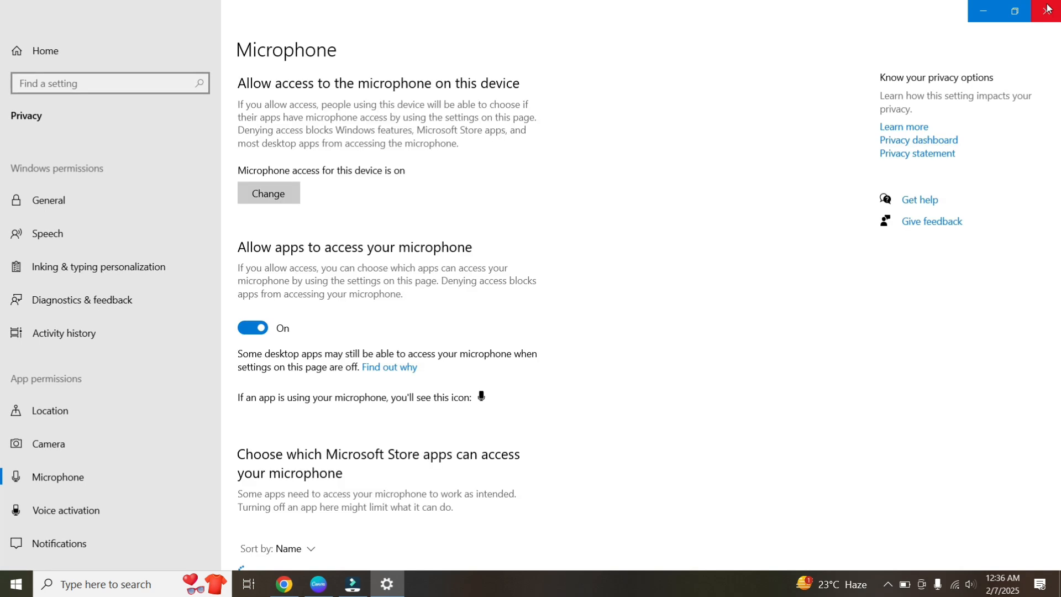
pyautogui.click(1048, 8)
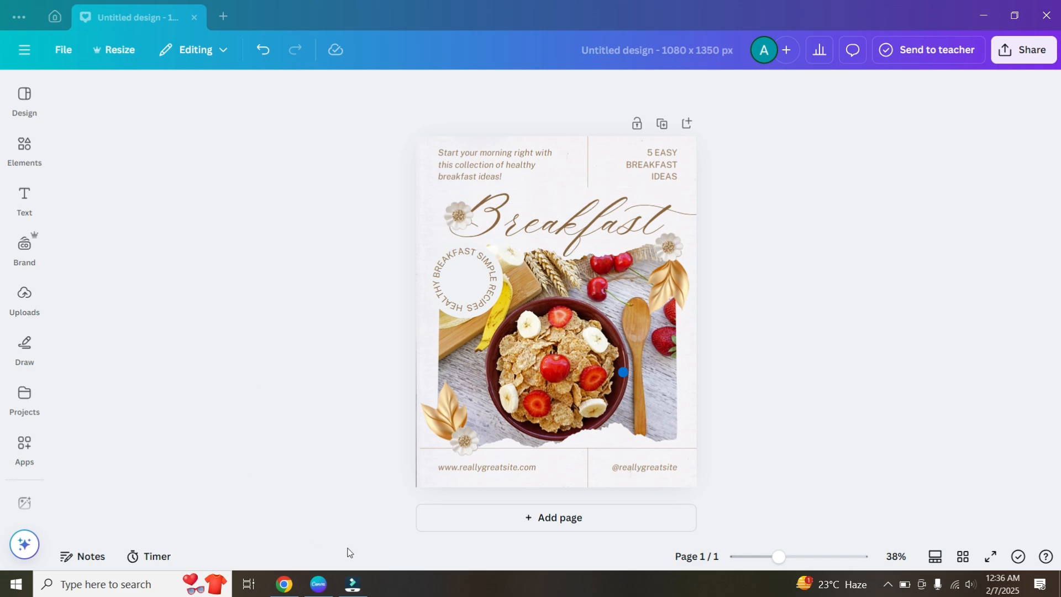
# Switch to Wondershare Filmora and open the options for recording media.
pyautogui.click(353, 583)
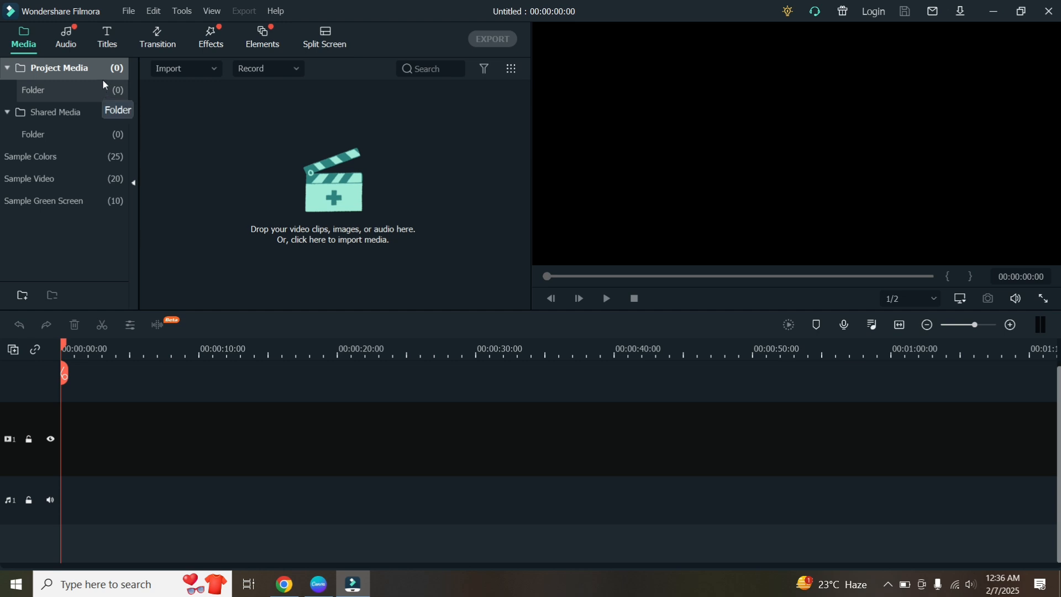
pyautogui.click(135, 17)
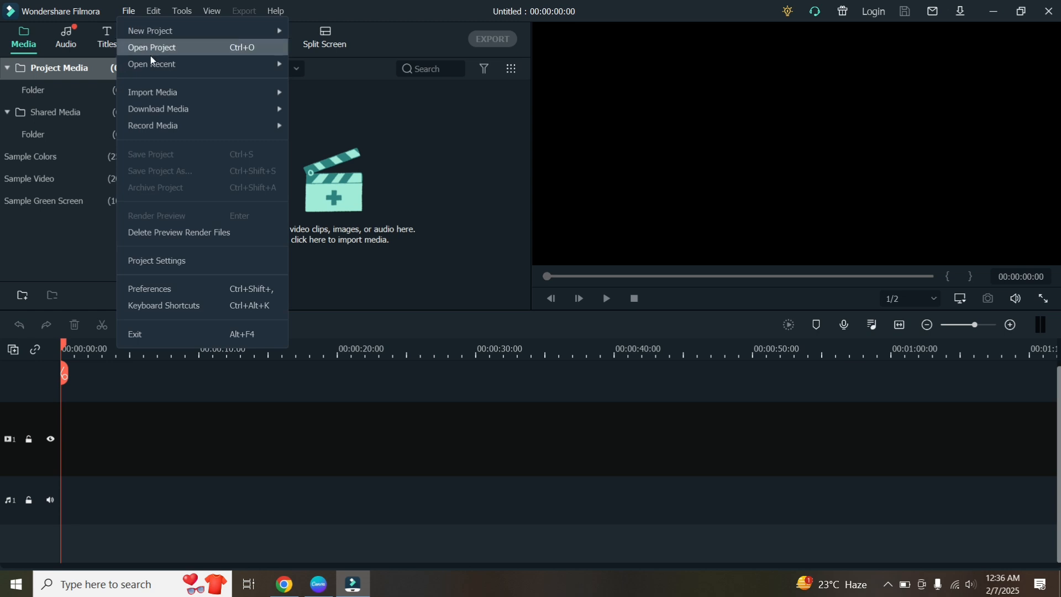
pyautogui.click(176, 126)
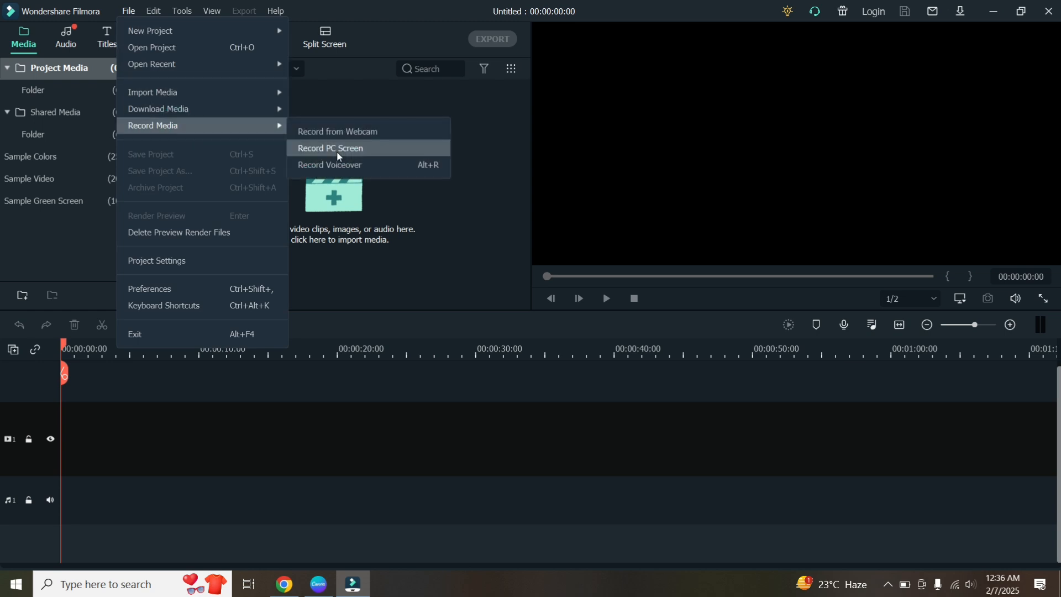